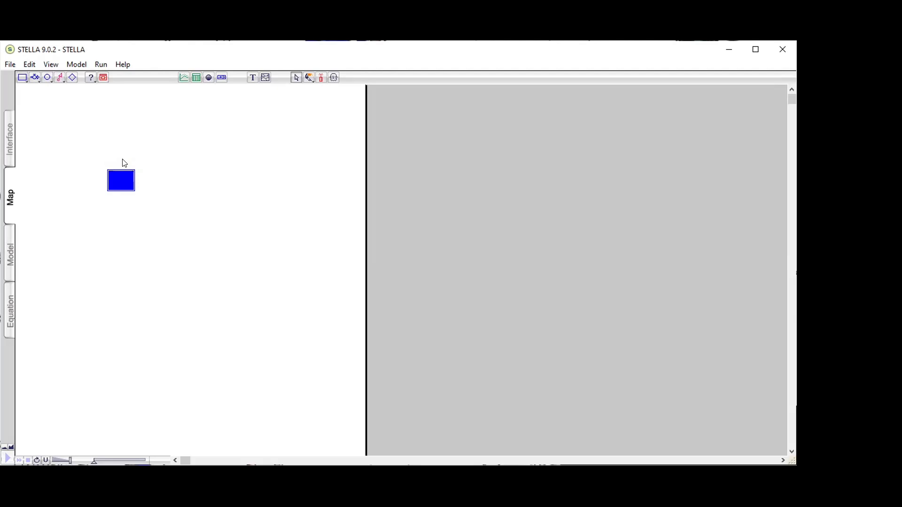
- Name the new stock HSites and draw an inflow named RCG from a cloud above it into the stock
type("HSites")
left_click(34, 77)
left_click_drag(125, 109, 126, 175)
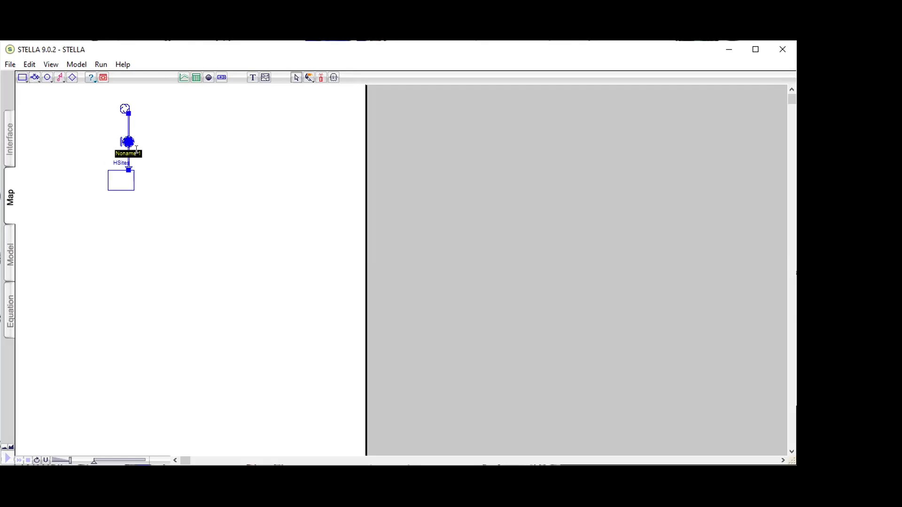
left_click(139, 151)
key("BackSpace")
key("BackSpace")
key("BackSpace")
key("BackSpace")
key("BackSpace")
key("BackSpace")
key("BackSpace")
key("BackSpace")
type("RCH")
left_click(177, 155)
- Draw an outflow named RSEN from the HSites stock down to a cloud below it
left_click(35, 78)
left_click_drag(129, 187, 129, 269)
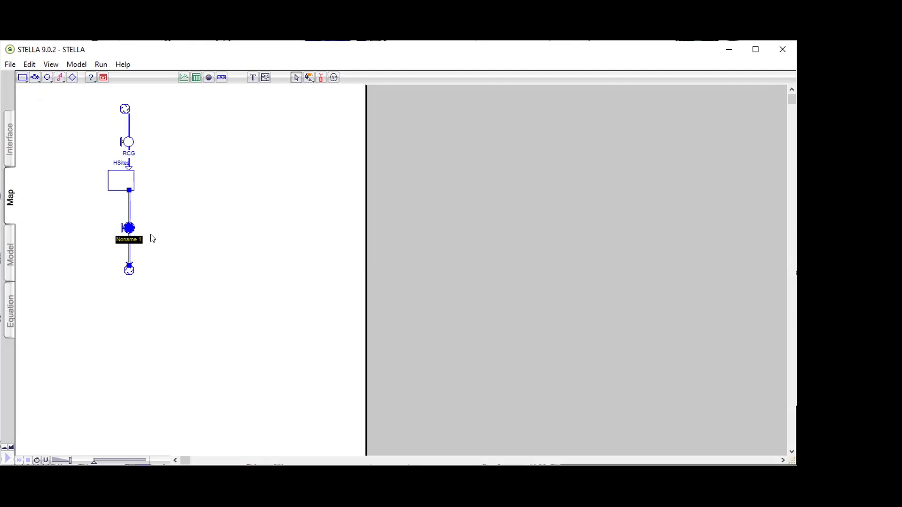
type("RSEN")
left_click(35, 77)
left_click_drag(139, 178, 227, 181)
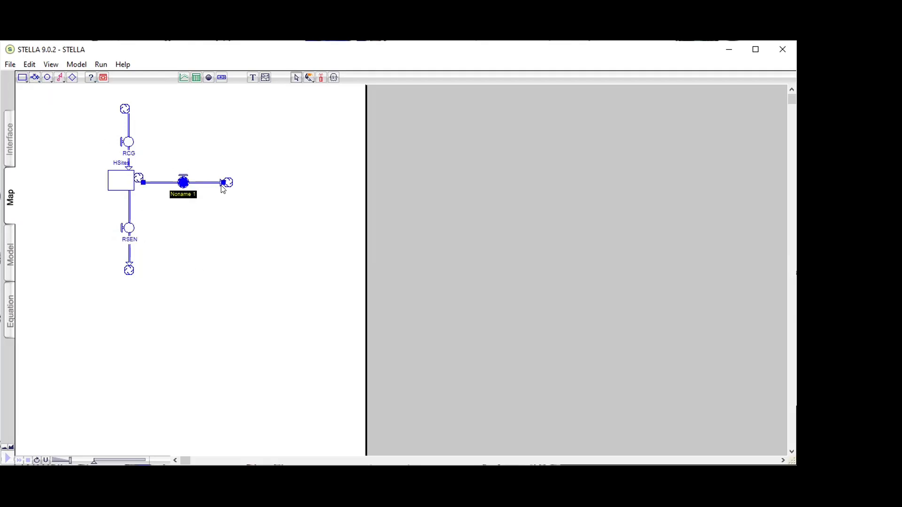
right_click(182, 181)
left_click(213, 228)
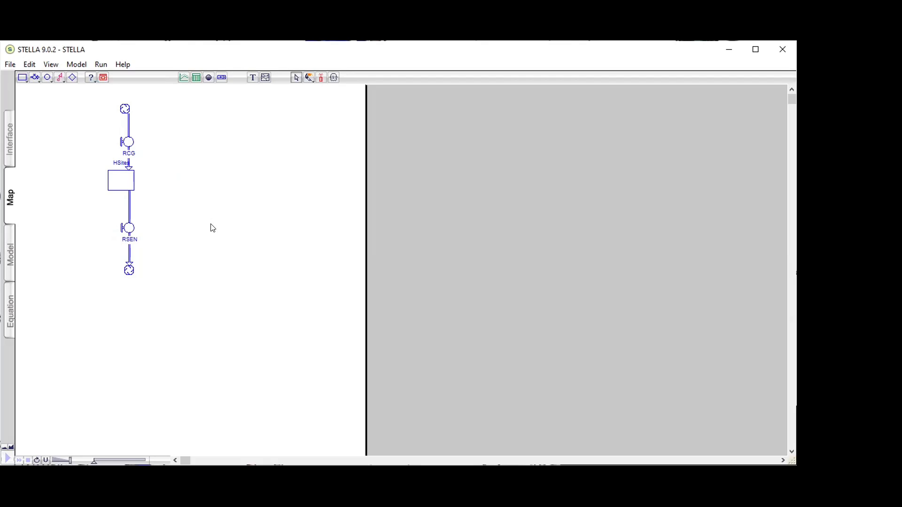
left_click(127, 227)
left_click(113, 233)
- Add a stock named LatS beside HSites and change its type to Conveyor
left_click(22, 77)
left_click(188, 172)
type("LatS")
double_click(192, 181)
left_click(311, 132)
left_click(550, 392)
- Add a stock named InFS beside LatS and change its type to Conveyor
left_click(22, 78)
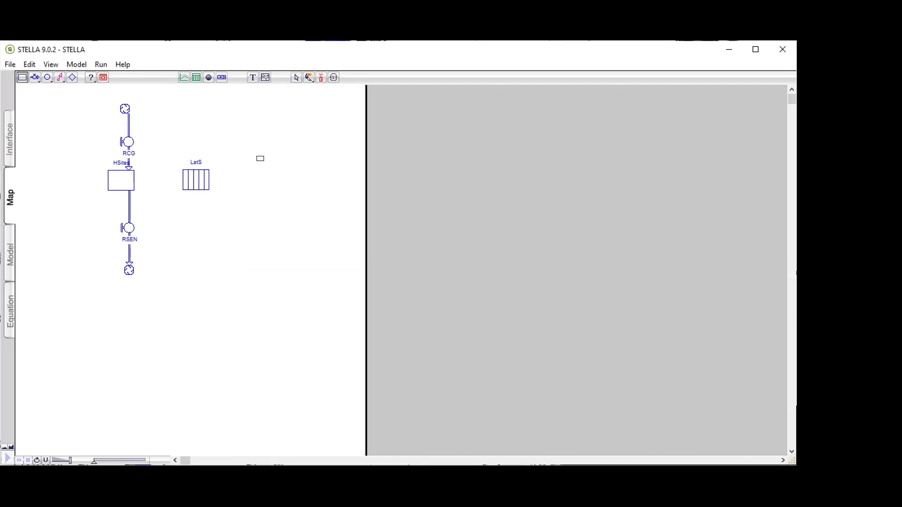
left_click(259, 184)
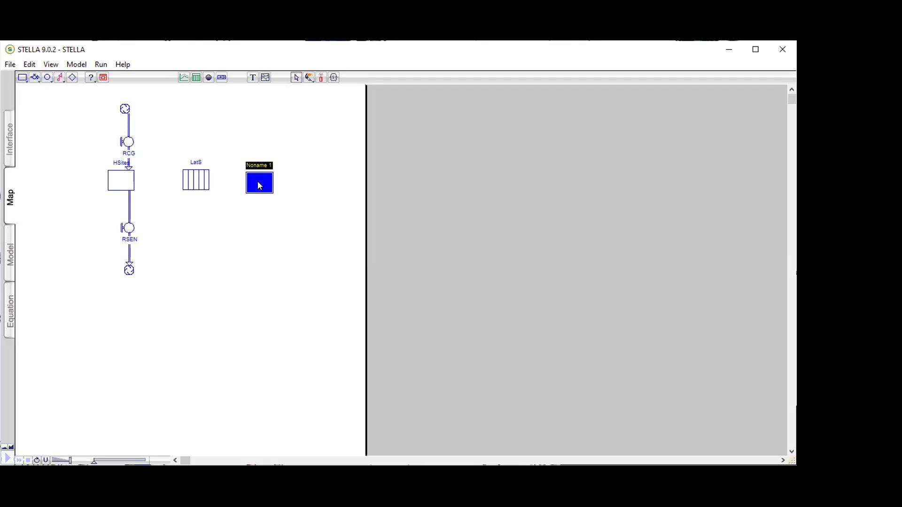
type("InFS")
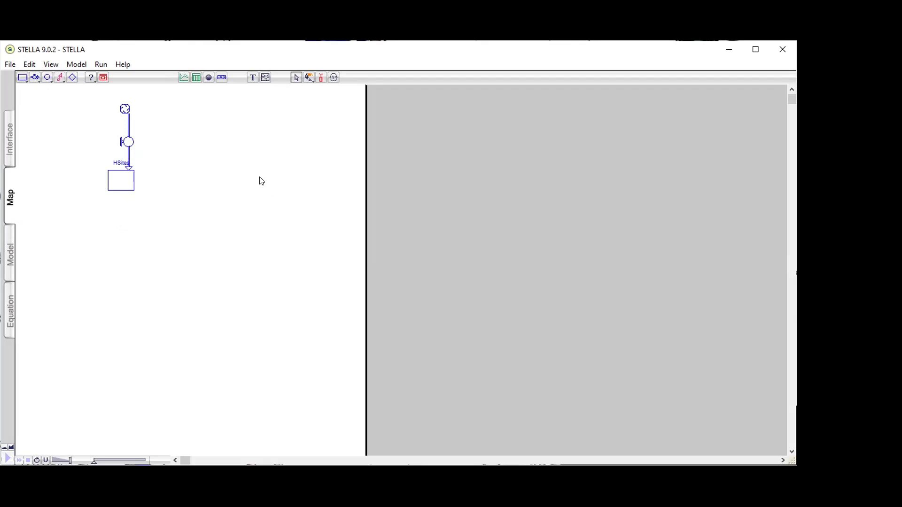
left_click(265, 243)
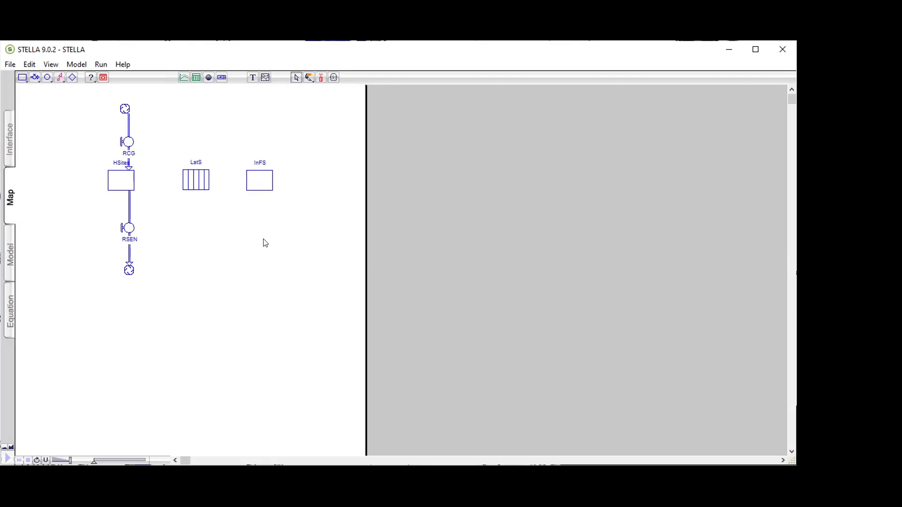
double_click(256, 188)
left_click(312, 131)
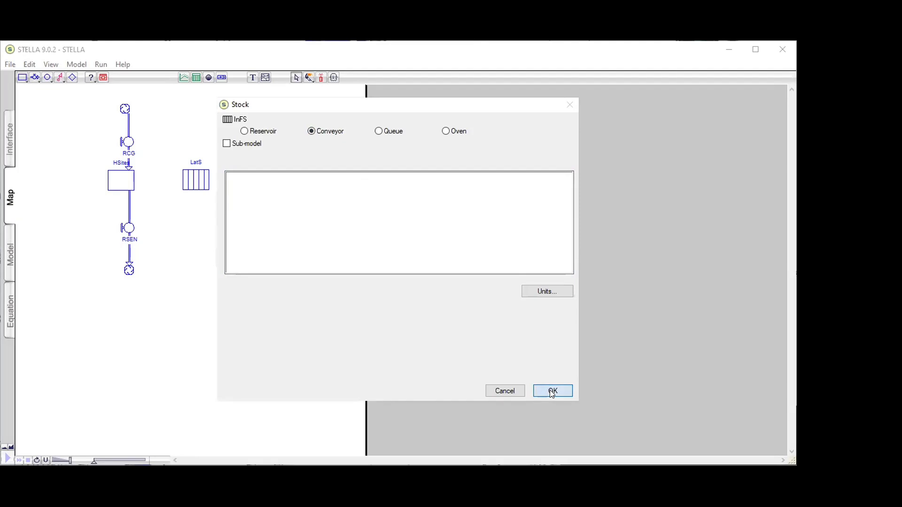
left_click(553, 392)
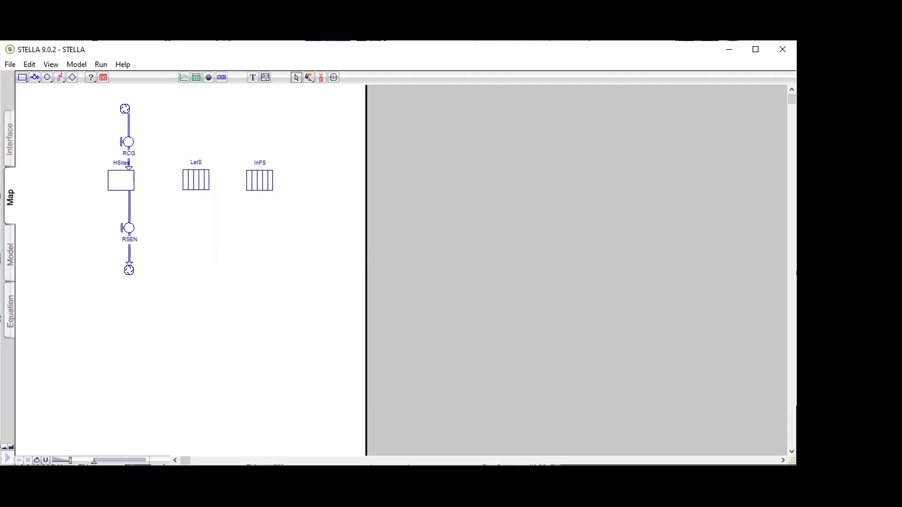
- Add a stock named RemS beside InFS at the end of the row
left_click(22, 78)
left_click(317, 177)
type("RemS")
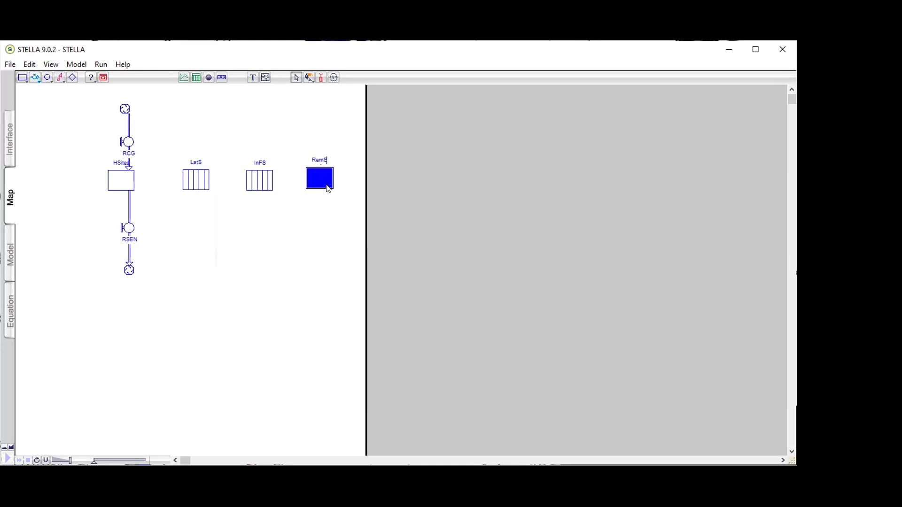
- Draw a flow named INFECTION between the HSites and LatS stocks
left_click(34, 78)
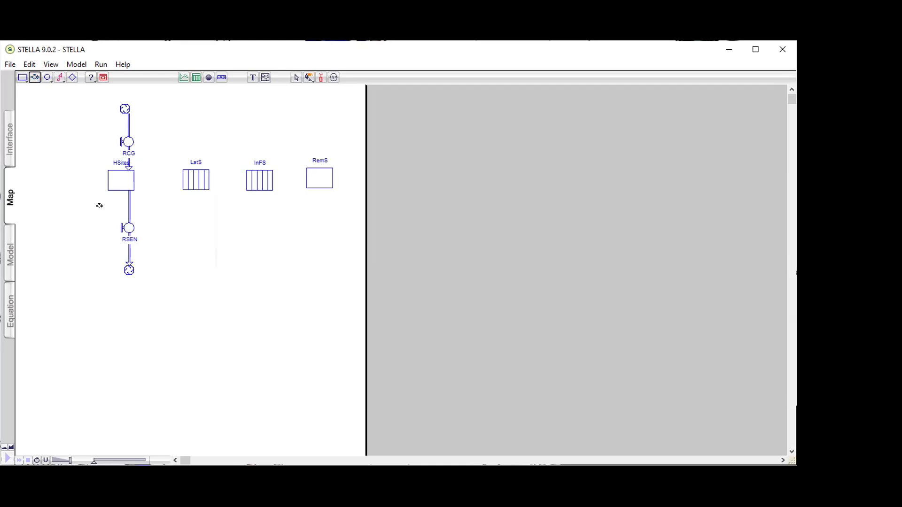
left_click_drag(130, 181, 180, 179)
type("INFECTION")
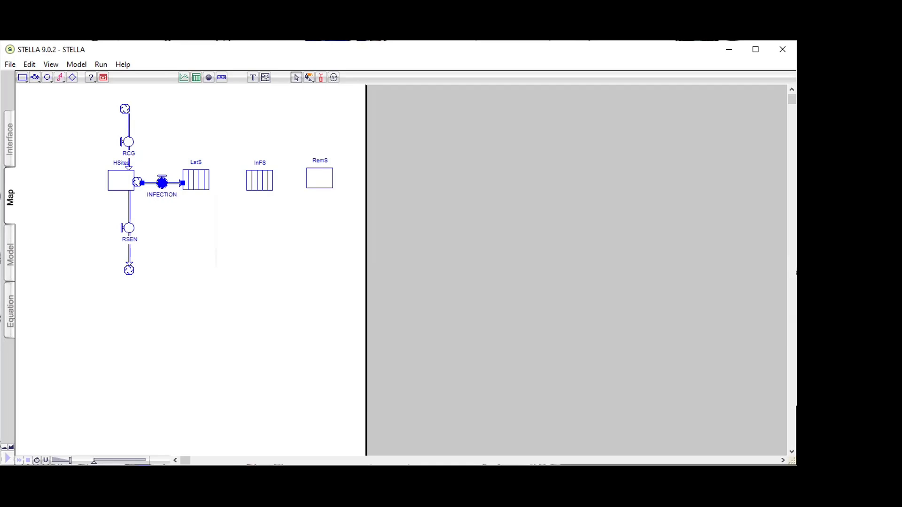
left_click(194, 265)
- Draw a flow named TRANSFERT between the LatS and InFS stocks
left_click(35, 77)
left_click_drag(202, 179, 250, 178)
type("TRANS")
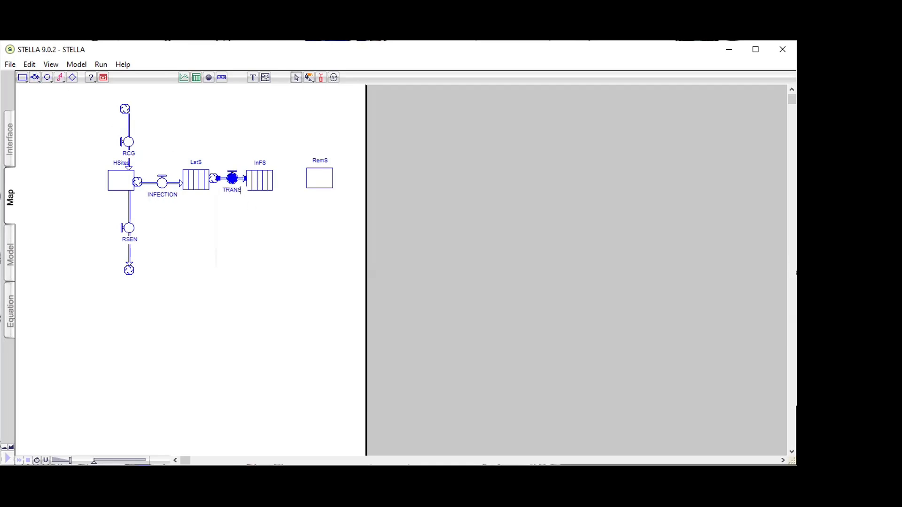
type("FER")
left_click(256, 299)
- Draw a flow named REMOVAL from the InFS stock into the RemS stock
left_click(35, 77)
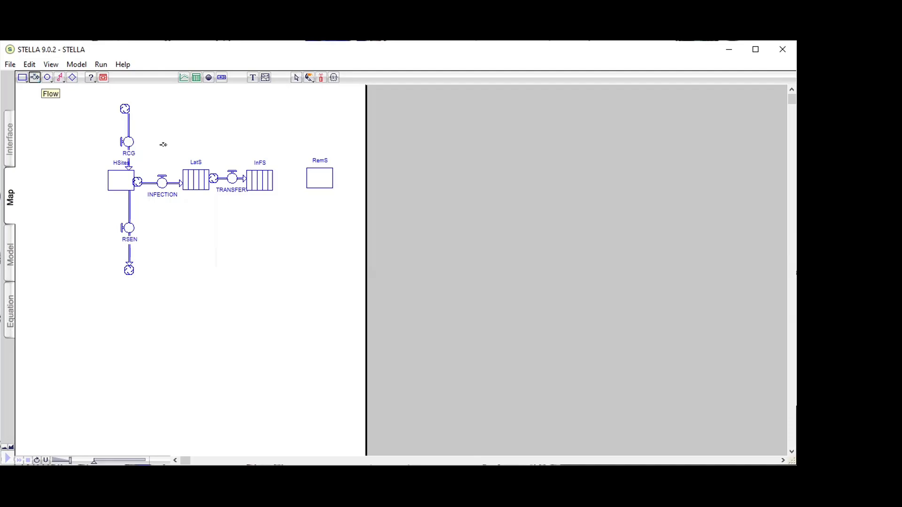
left_click_drag(271, 178, 317, 179)
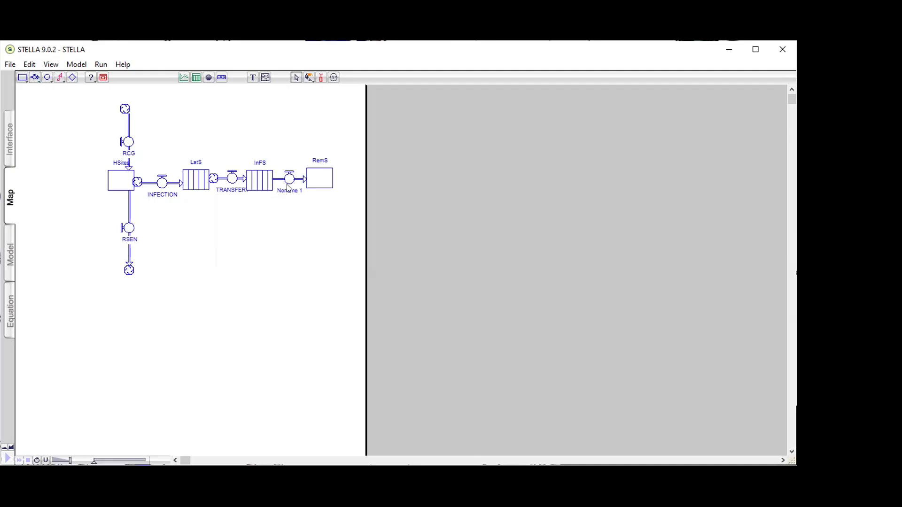
left_click(288, 188)
type("REMOVAL")
left_click(297, 230)
- Attach the source ends of TRANSFERT and INFECTION to the LatS and HSites stocks in place of their clouds
left_click_drag(212, 177, 201, 177)
left_click_drag(134, 182, 137, 183)
left_click(162, 216)
left_click(128, 182)
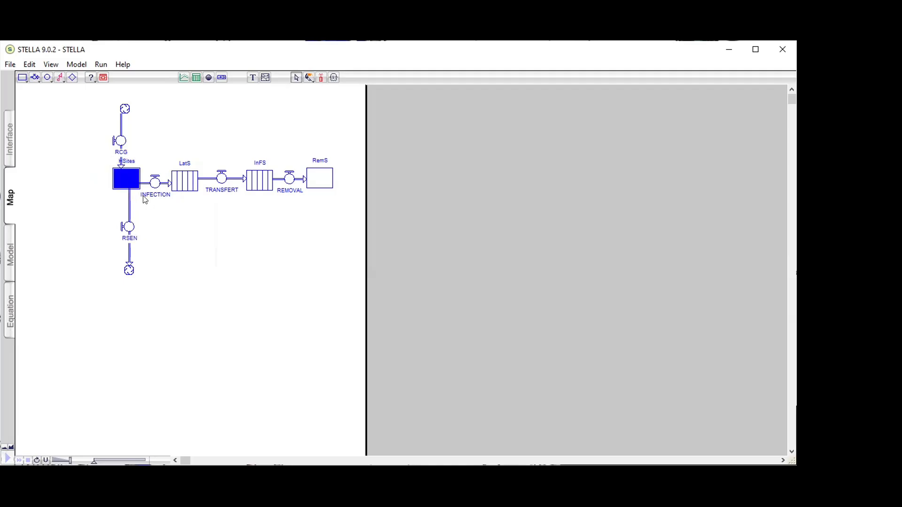
left_click(147, 203)
- Add a converter named MaxS on the LatS side of the RCG flow
left_click(47, 78)
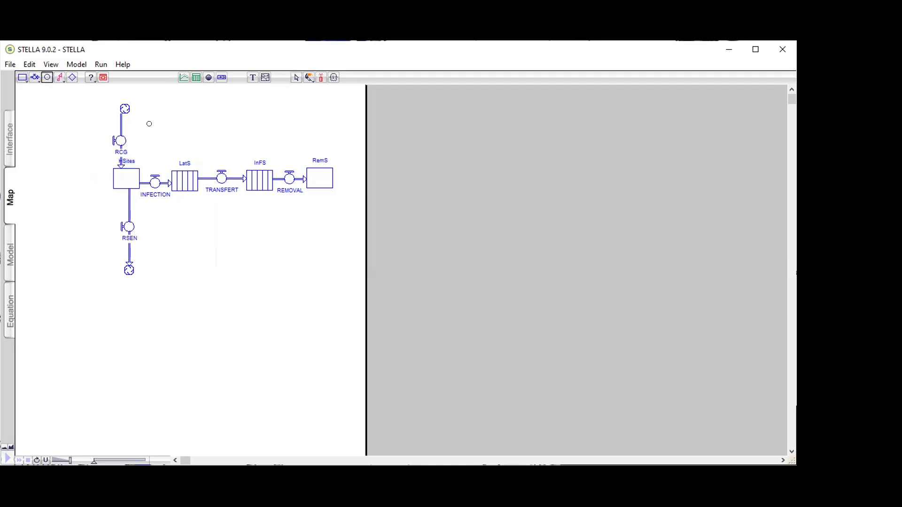
left_click(152, 126)
type("maxS")
key("Return")
- Add a converter named RRCG on the opposite side of the RCG flow from MaxS
left_click(47, 77)
left_click(85, 118)
type("RR")
key("Return")
type("CG")
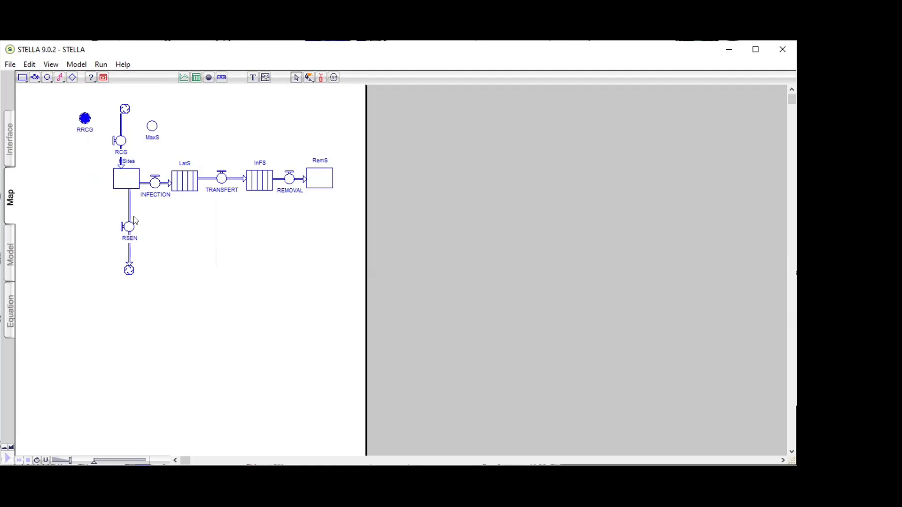
left_click(191, 228)
- Move the MaxS converter level with RRCG and examine the type options of the RRCG converter
left_click_drag(155, 131, 159, 121)
double_click(85, 119)
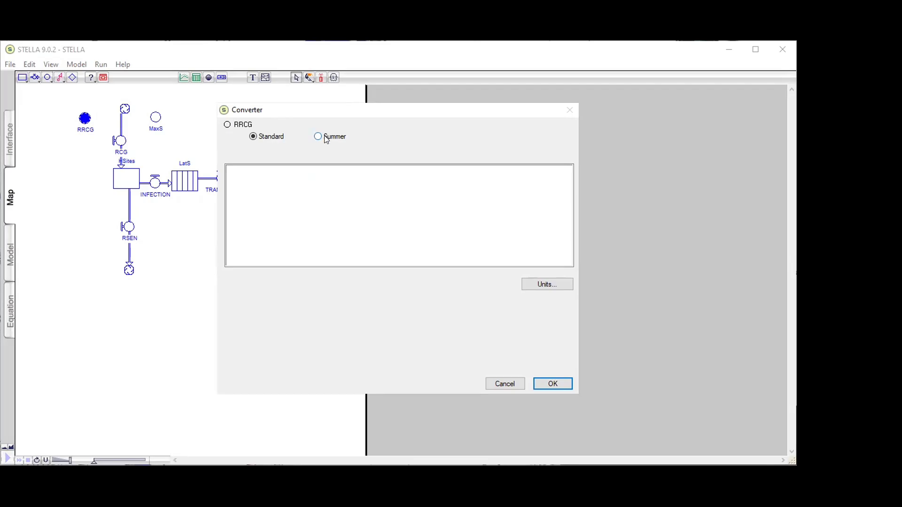
left_click(503, 385)
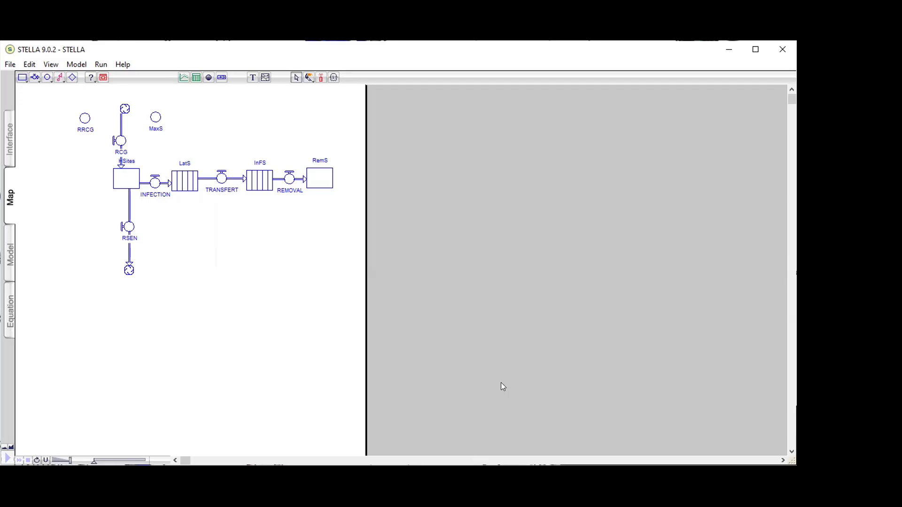
- Add a converter named CORF above the LatS and TRANSFERT area
left_click(47, 78)
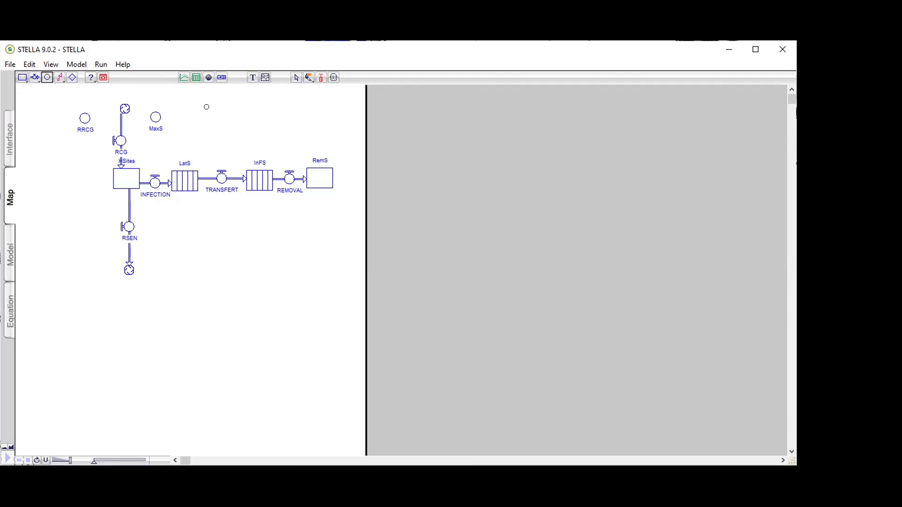
left_click(205, 101)
type("CORF")
left_click(249, 317)
- Add a converter named ACI above the REMOVAL flow
left_click(47, 78)
left_click(296, 132)
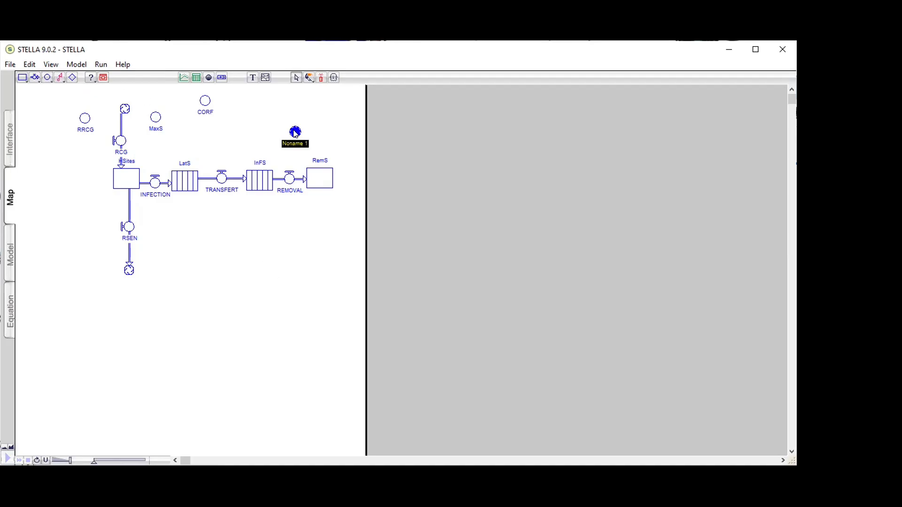
type("HCI")
key("BackSpace")
key("BackSpace")
key("BackSpace")
type("ACI")
left_click(314, 246)
- Add a converter named DMFR beside the RSEN flow, below INFECTION
left_click(47, 77)
left_click(164, 226)
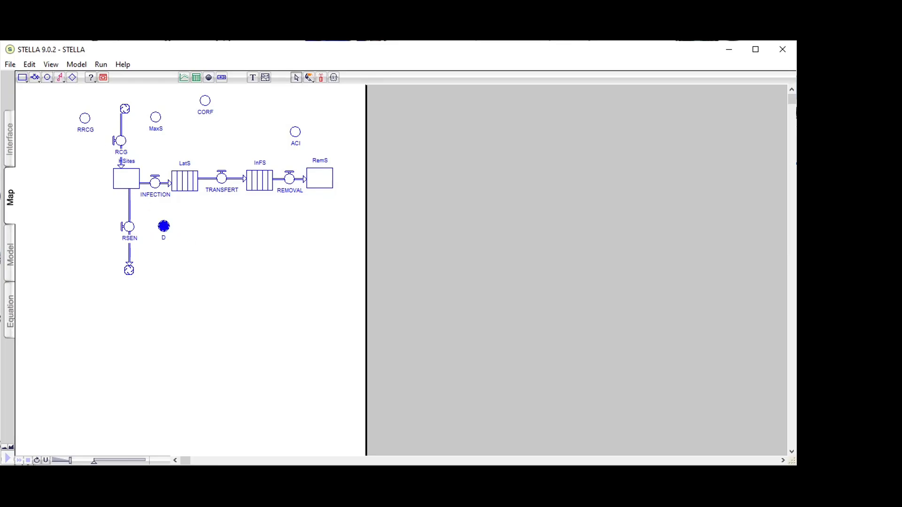
type("DMFR")
key("Return")
- Add a converter named INOCPRIM beside DMFR, below the LatS stock
left_click(46, 77)
left_click(203, 236)
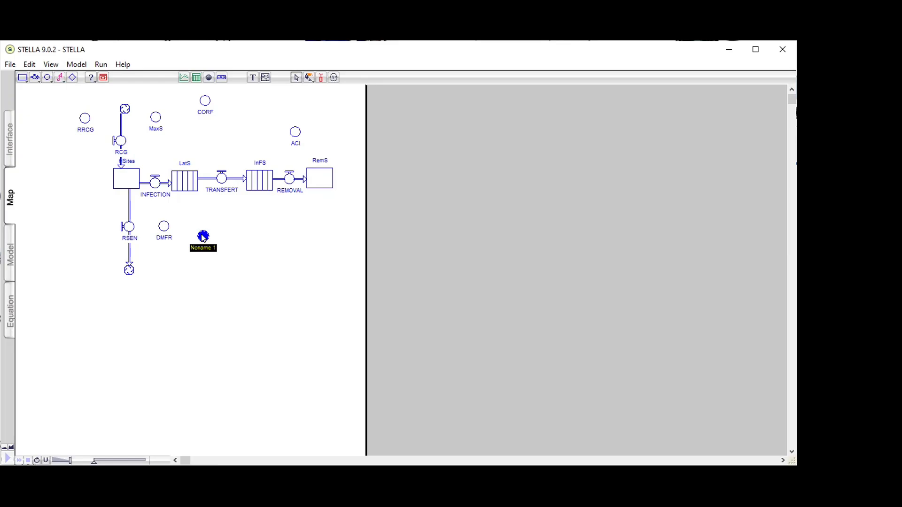
type("INOCPRIM")
left_click(229, 222)
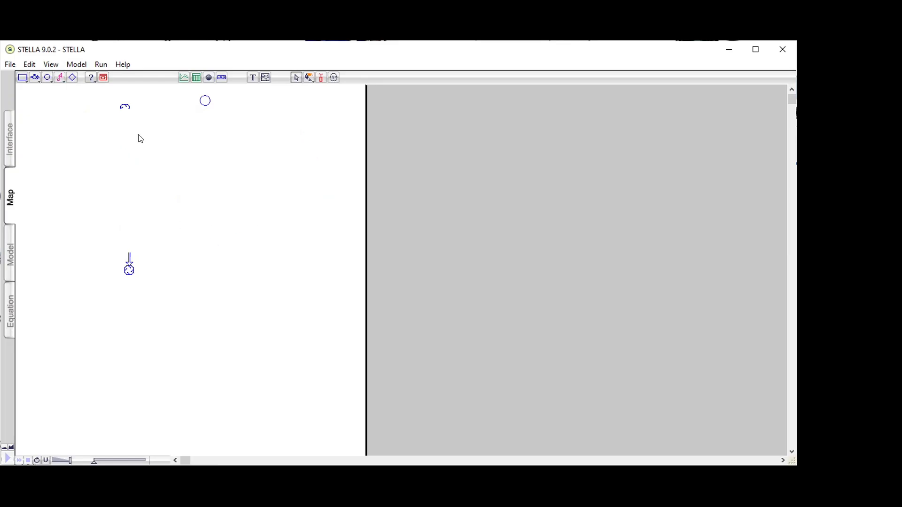
- Add a converter named DAY beside INOCPRIM, below the InFS stock
left_click(47, 78)
left_click(251, 229)
type("DAY")
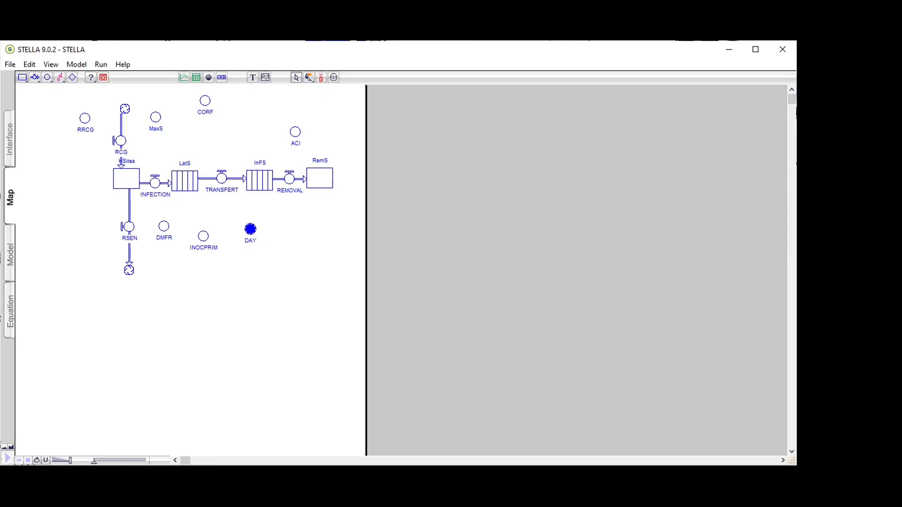
left_click(328, 275)
- Add a converter named Dis below the RemS stock
left_click(47, 78)
left_click(334, 221)
type("Dis")
left_click(272, 294)
- Connect the RRCG and MaxS converters to the RCG flow with action connectors
left_click(59, 77)
left_click(82, 116)
left_click(59, 77)
left_click(84, 116)
left_click(60, 77)
left_click_drag(85, 119, 121, 146)
left_click(60, 77)
left_click_drag(155, 117, 121, 143)
- Try to connect the HSites stock to the CORF converter
left_click(60, 78)
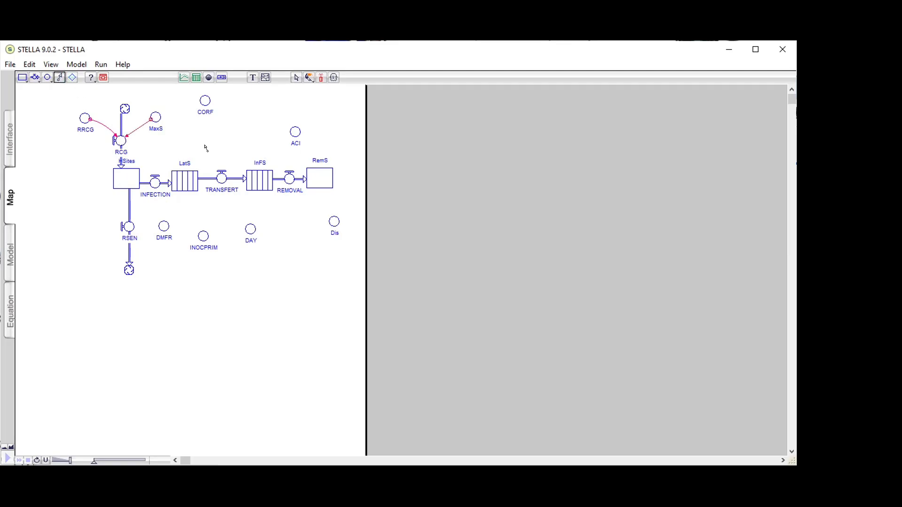
left_click_drag(118, 182, 204, 100)
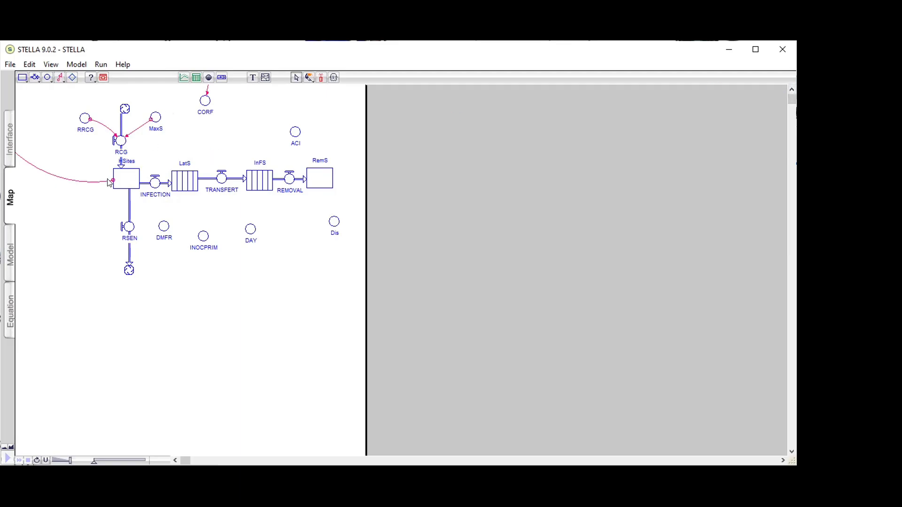
left_click(59, 77)
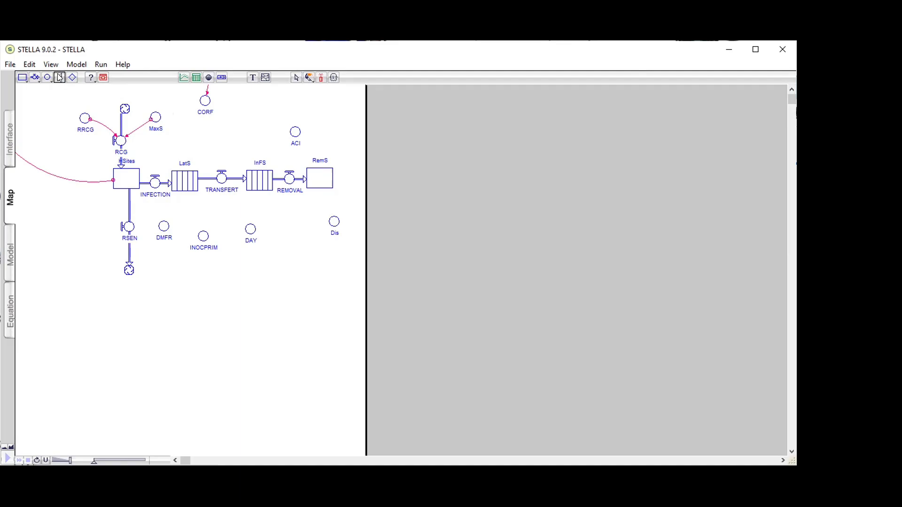
left_click(108, 181)
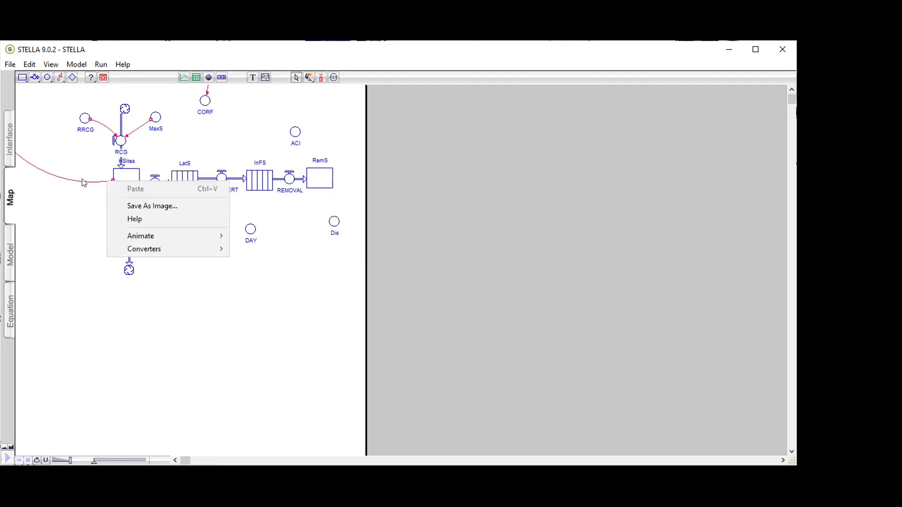
left_click(84, 183)
- Connect the CORF converter to the INFECTION flow and the ACI converter to CORF
left_click(60, 77)
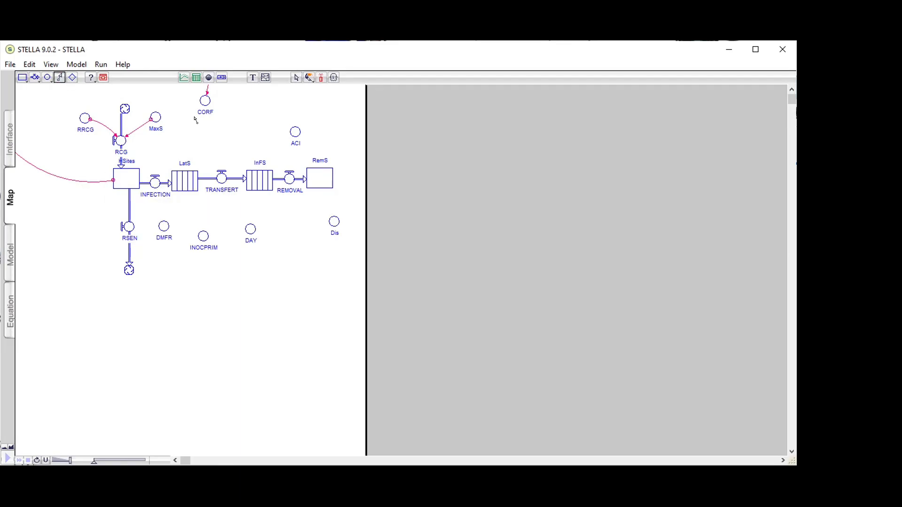
left_click_drag(205, 101, 155, 182)
key("alt+Tab")
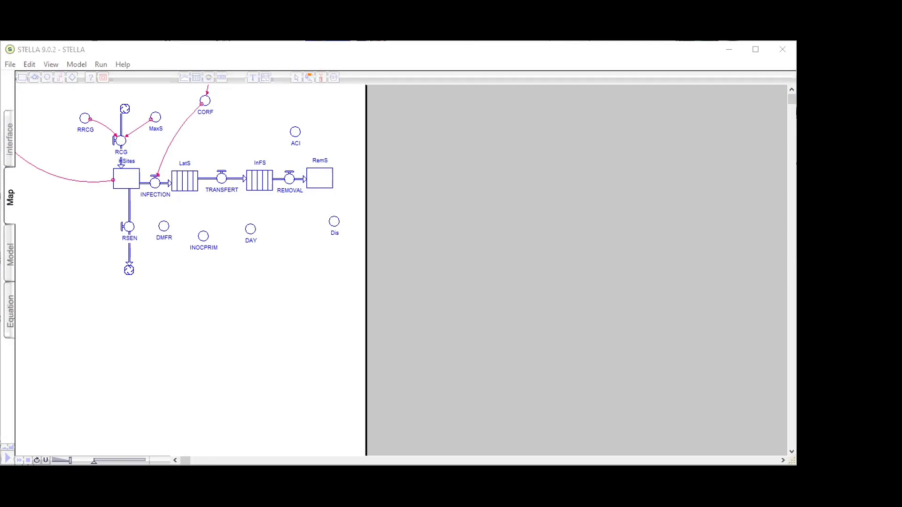
left_click(446, 320)
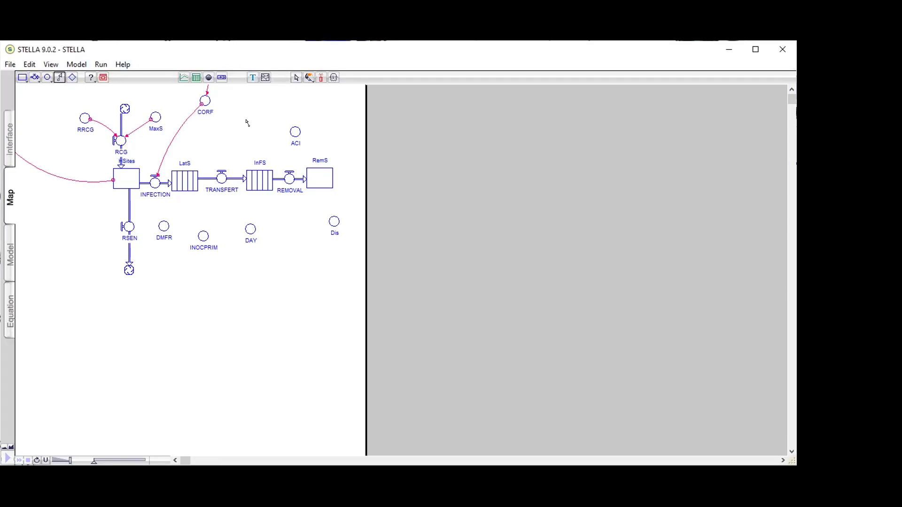
left_click_drag(296, 132, 209, 103)
- Delete the stray connector that runs from the HSites stock off the canvas to CORF
right_click(98, 185)
left_click(115, 181)
right_click(115, 181)
left_click(136, 224)
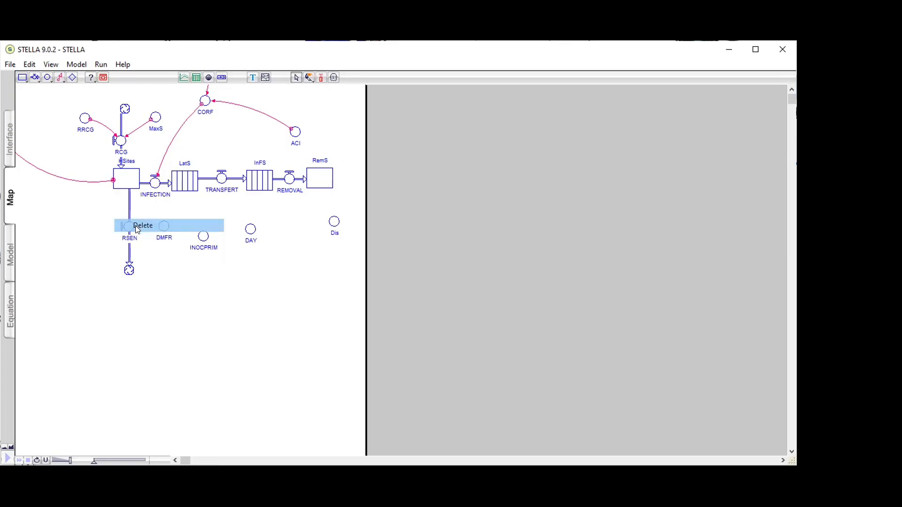
- Connect the HSites stock to the RCG flow and the CORF converter with action connectors
left_click(61, 78)
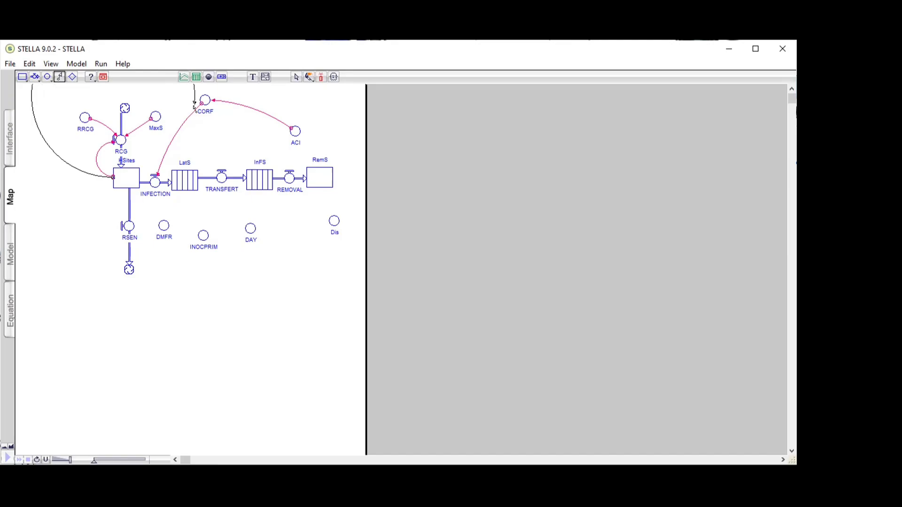
left_click_drag(113, 178, 205, 100)
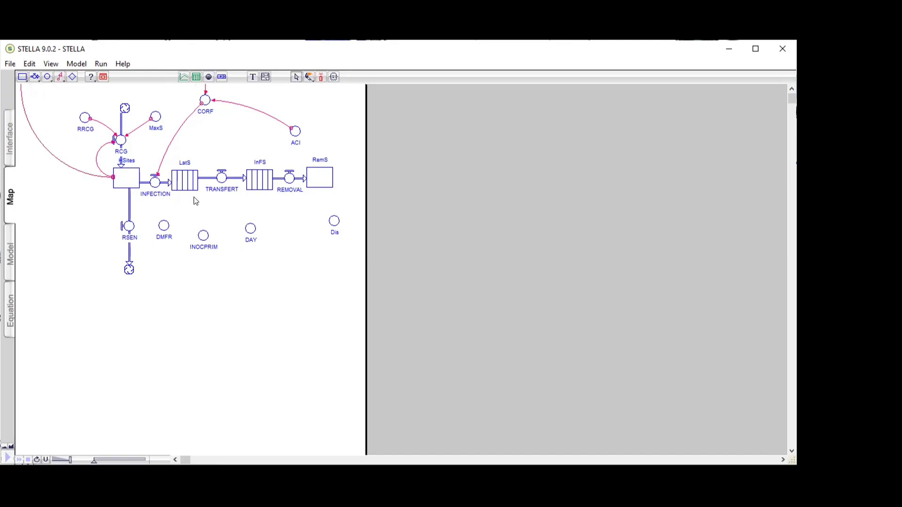
- Connect the LatS, InFS and RemS stocks to the ACI converter with action connectors
left_click(60, 78)
left_click_drag(294, 131, 187, 170)
left_click_drag(267, 171, 294, 133)
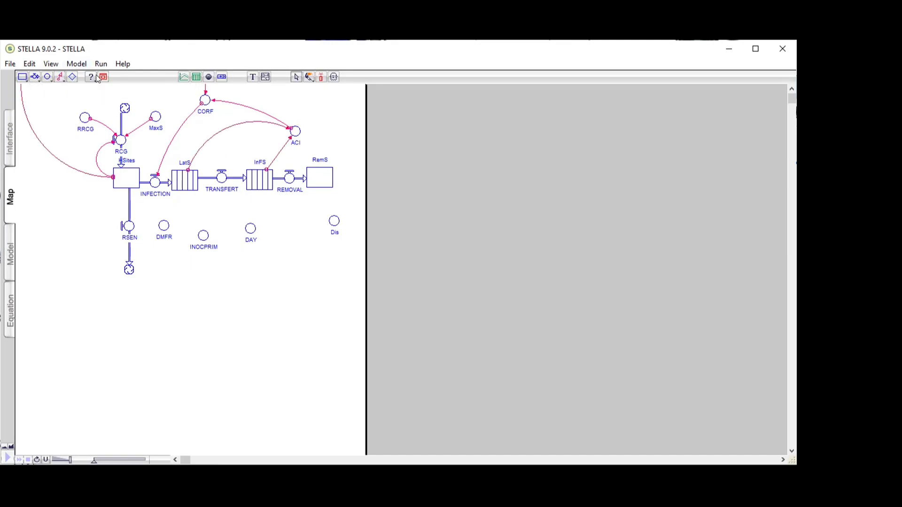
left_click(60, 77)
mouse_move(325, 170)
left_mouse_down()
mouse_move(336, 145)
mouse_move(295, 131)
left_mouse_up()
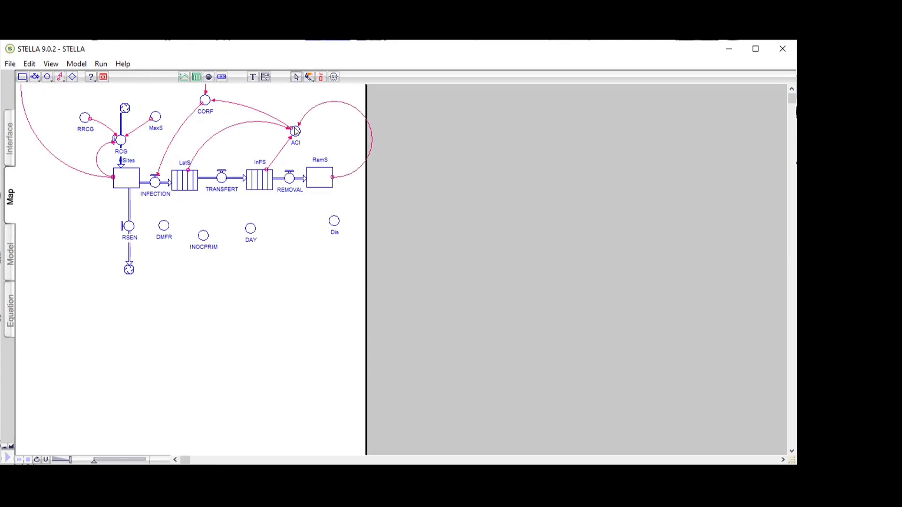
- Connect the RemS and InFS stocks to the Dis converter
left_click(59, 77)
left_click_drag(331, 187, 334, 219)
left_click(60, 77)
left_click_drag(271, 189, 329, 219)
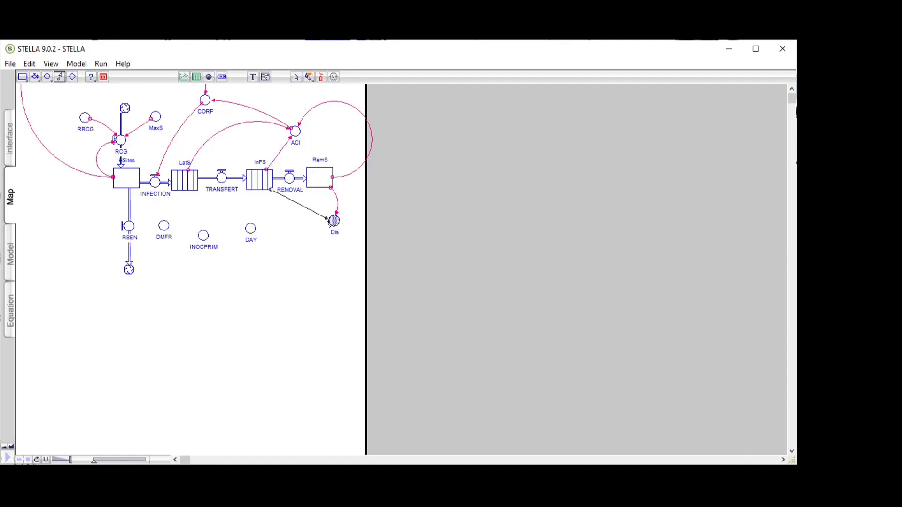
- Connect the InFS stock and the DMFR and INOCPRIM converters to the INFECTION flow, and connect DAY to INOCPRIM
left_click(59, 77)
left_click_drag(258, 189, 148, 196)
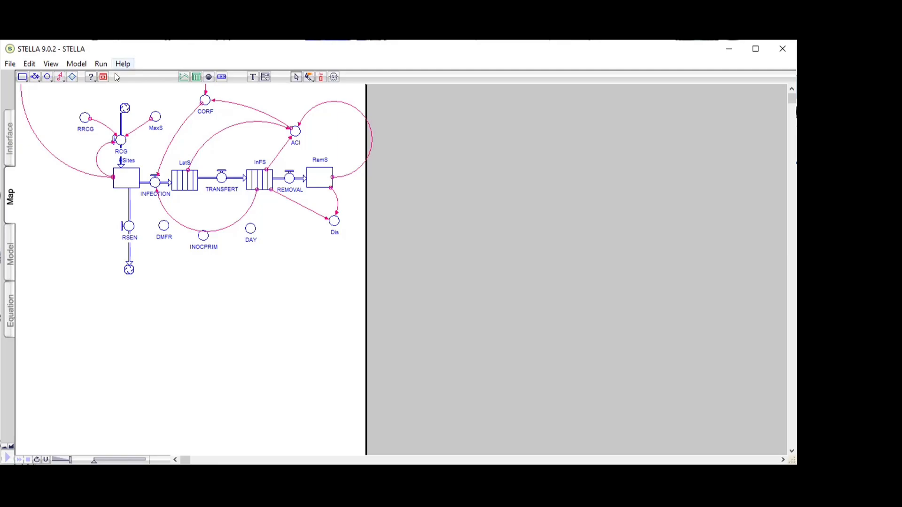
left_click(60, 77)
left_click_drag(163, 224, 151, 189)
left_click(59, 79)
left_click_drag(200, 233, 156, 188)
left_click(60, 78)
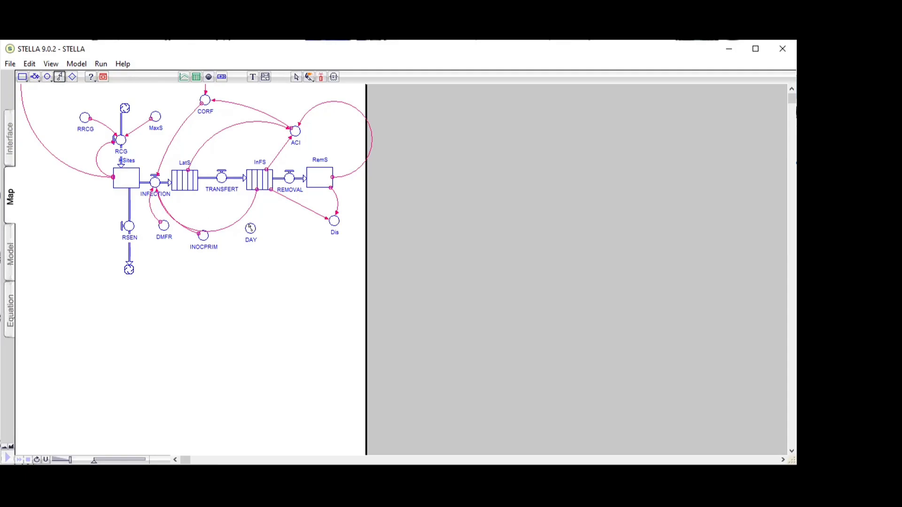
left_click_drag(251, 228, 204, 237)
- Place a ghost of the REMOVAL flow below the DMFR converter and connect it to the RSEN flow
left_click(334, 78)
left_click(287, 176)
left_click(162, 259)
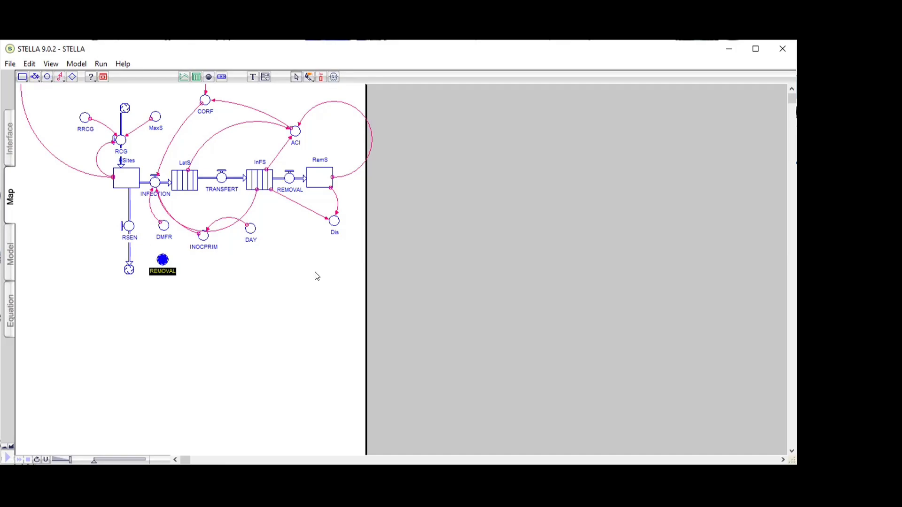
left_click(59, 77)
left_click_drag(162, 260, 128, 229)
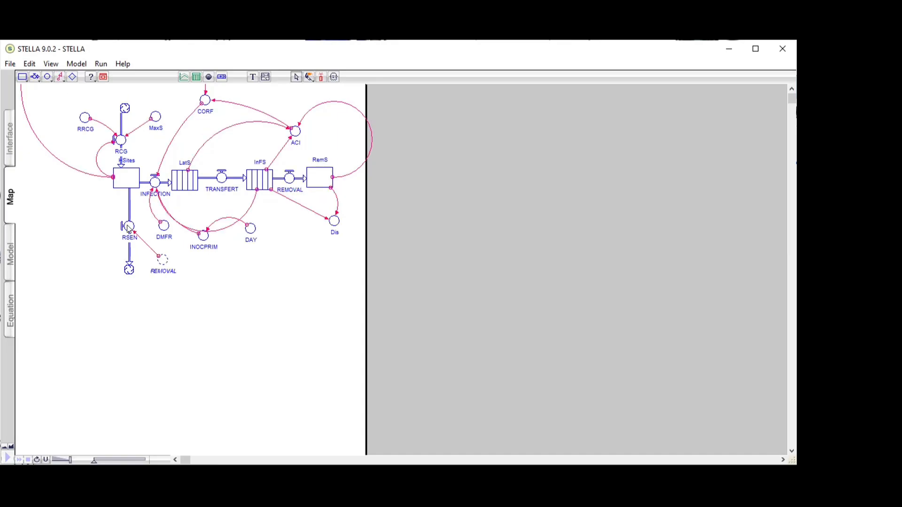
- Switch to the model view and define the RCG flow as RRCG*HSites*(1-(HSites/MaxS))
left_click(7, 254)
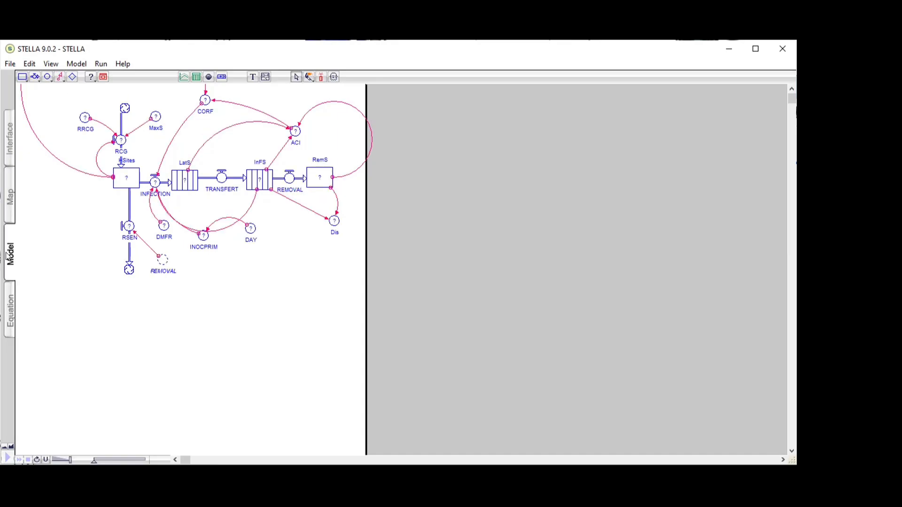
double_click(120, 140)
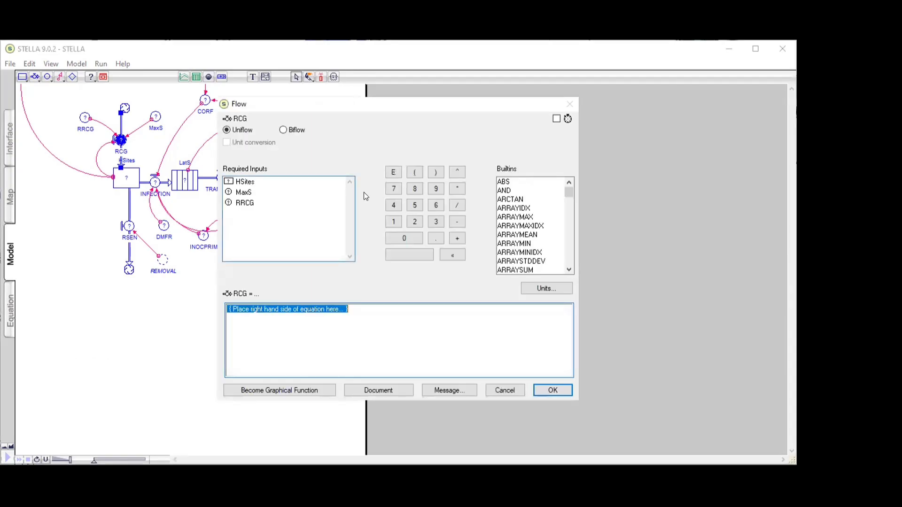
left_click(256, 203)
type("*")
left_click(242, 181)
type("*")
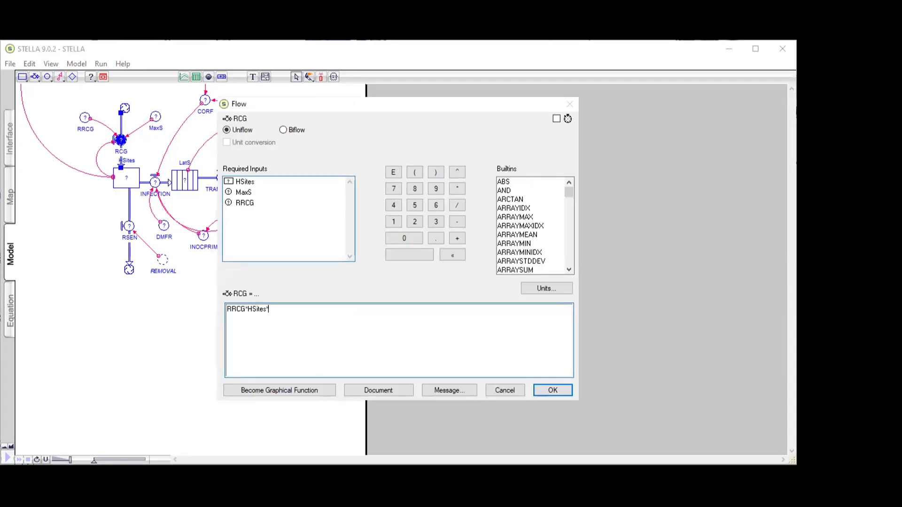
type("(1-")
left_click(247, 180)
type("/")
left_click(245, 189)
type("))")
left_click(552, 391)
- Define the INFECTION flow as (DMFR*CORF*InFS)+INOCPRIM
double_click(155, 182)
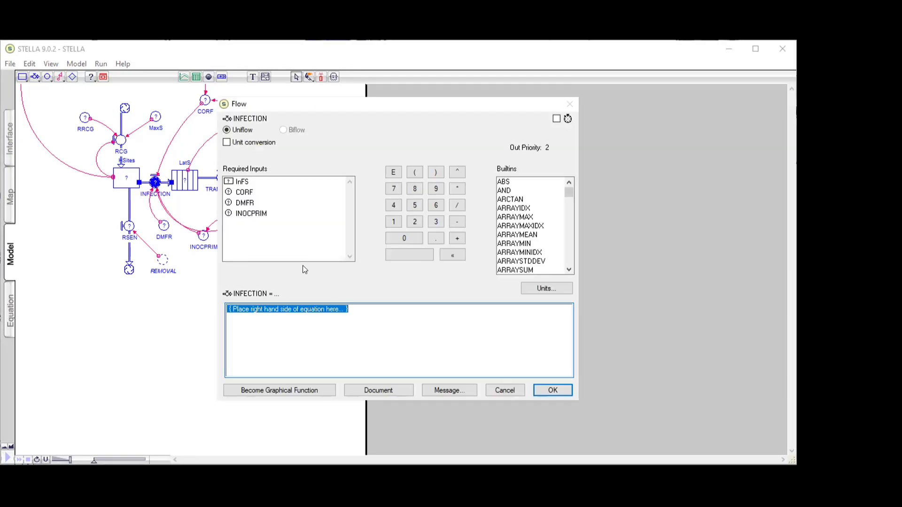
type("(")
left_click(245, 202)
type("*")
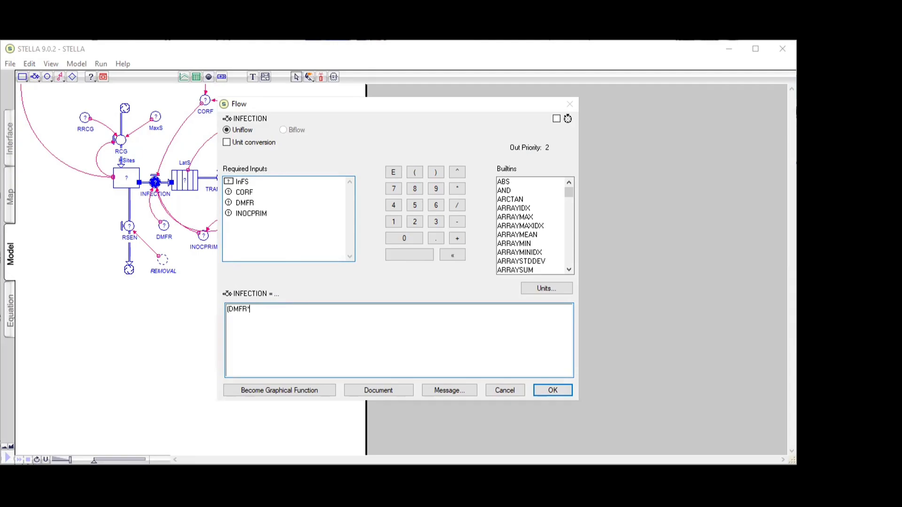
left_click(243, 190)
type("*")
left_click(240, 182)
type(")+")
left_click(235, 214)
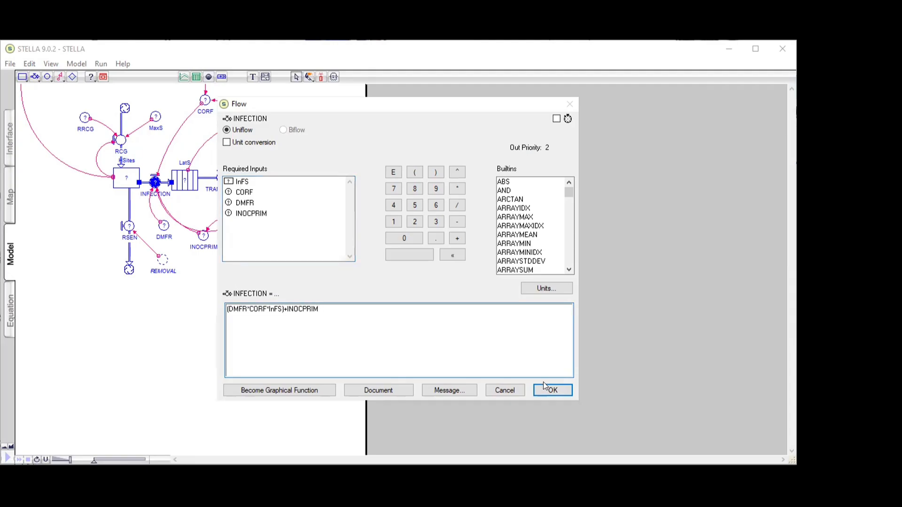
left_click(550, 390)
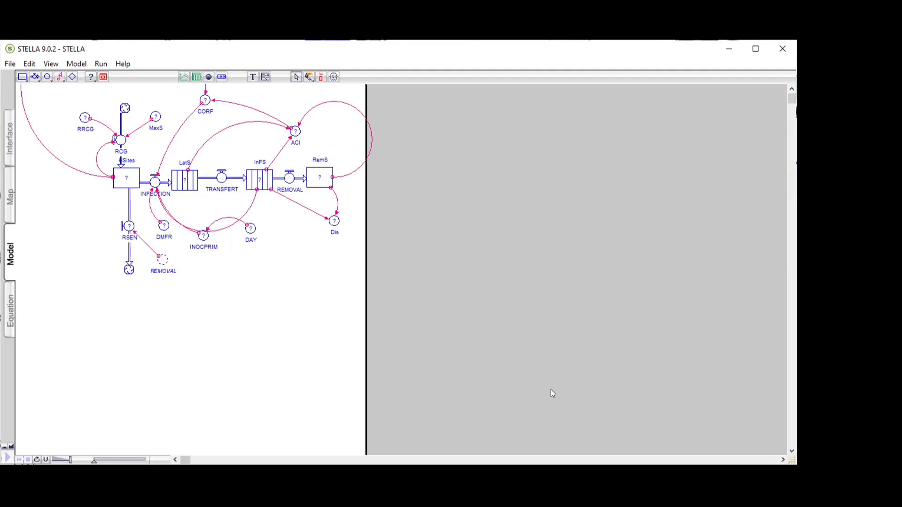
- Accept the default settings of the TRANSFERT flow and set the initial value of the HSites stock to 100
double_click(221, 177)
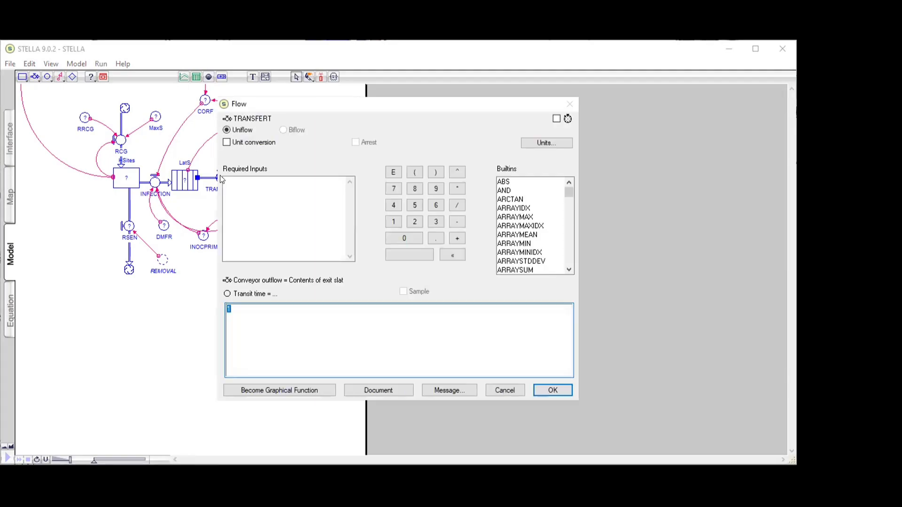
left_click(553, 390)
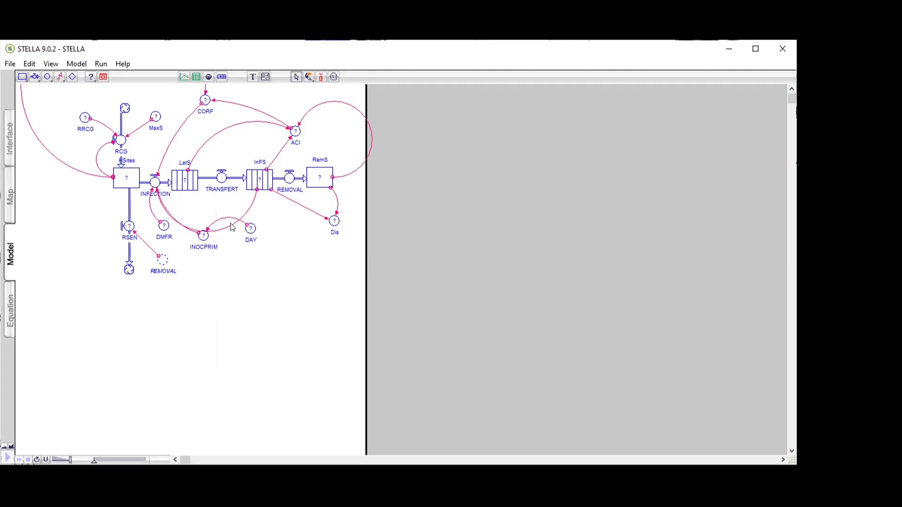
double_click(119, 174)
type("100")
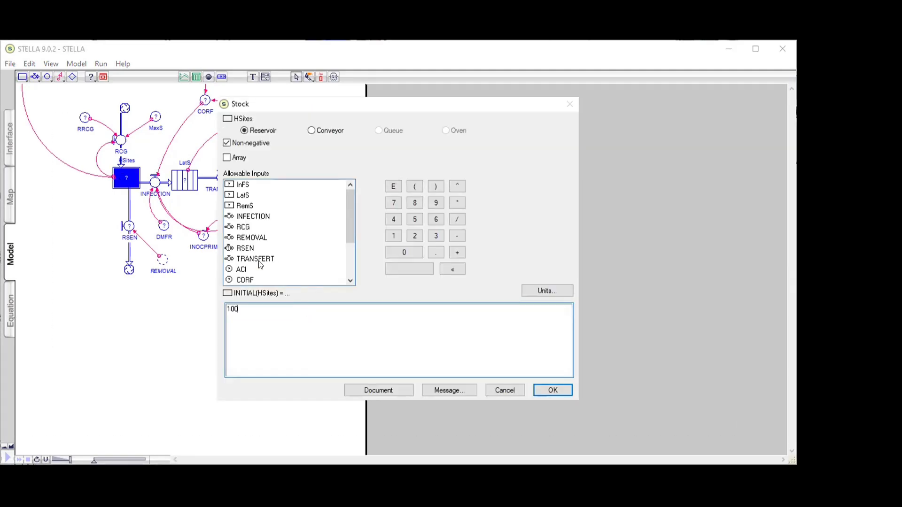
left_click(552, 390)
- Set the LatS conveyor's transit time to 6 and its initial value to 0,0,0,0,0,0
left_click(182, 187)
double_click(183, 186)
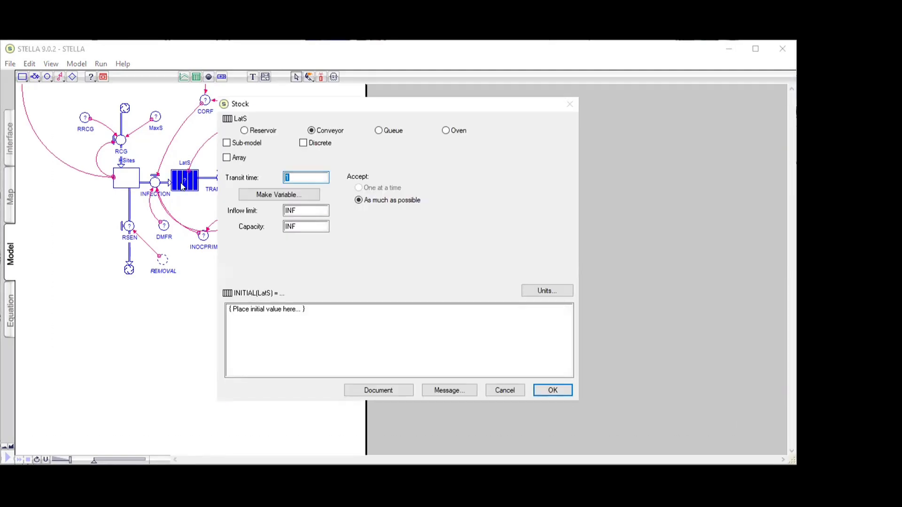
type("6")
key("Tab")
key("Tab")
key("Tab")
type("0,0,0,0")
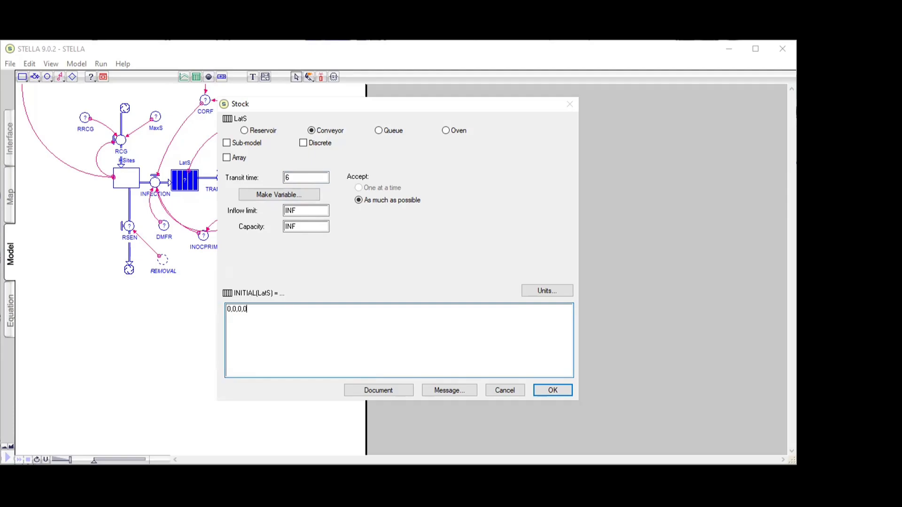
type(",0,0")
left_click(561, 392)
- Set the InFS conveyor's transit time to 10 and its initial value to ten comma-separated zeros
double_click(259, 181)
type("10")
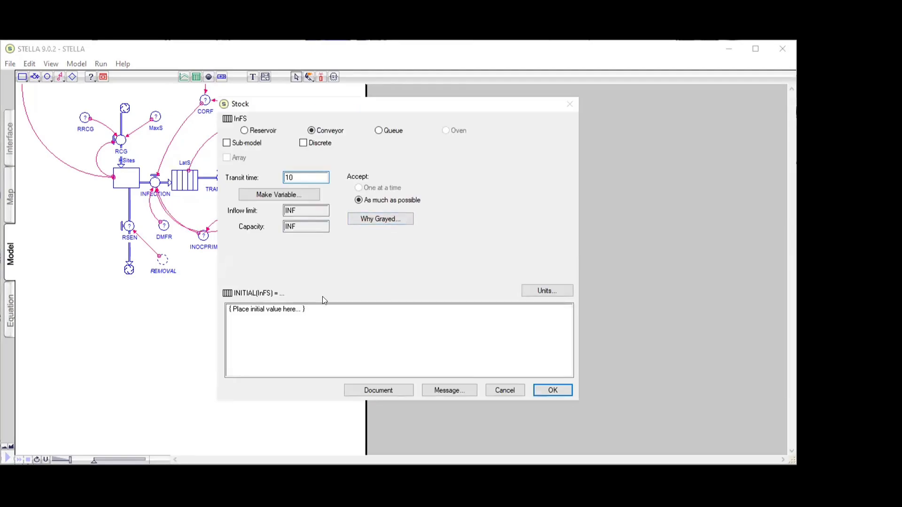
left_click(324, 315)
type("0,0,0,0,0,0,0,0,0,0,0")
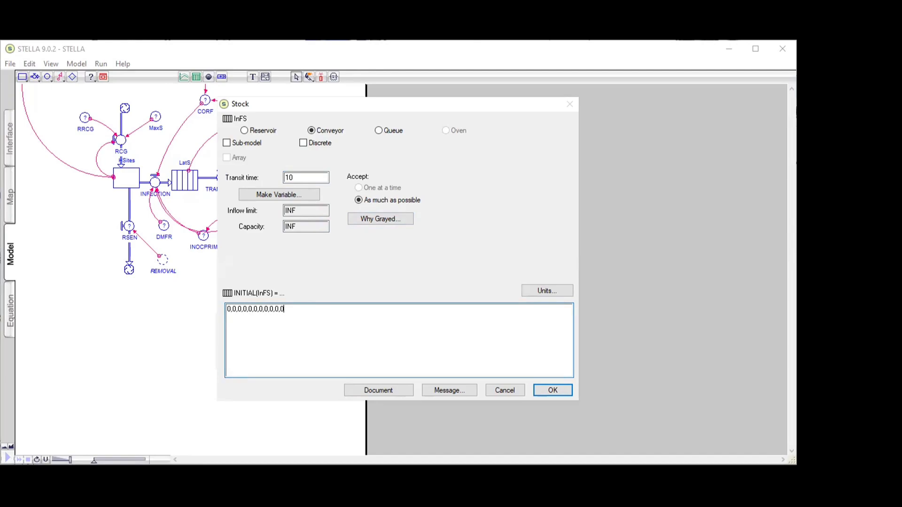
key("BackSpace")
key("BackSpace")
key("BackSpace")
type("0")
left_click(540, 390)
- Set the initial value of the RemS stock to 0
double_click(320, 179)
type("0")
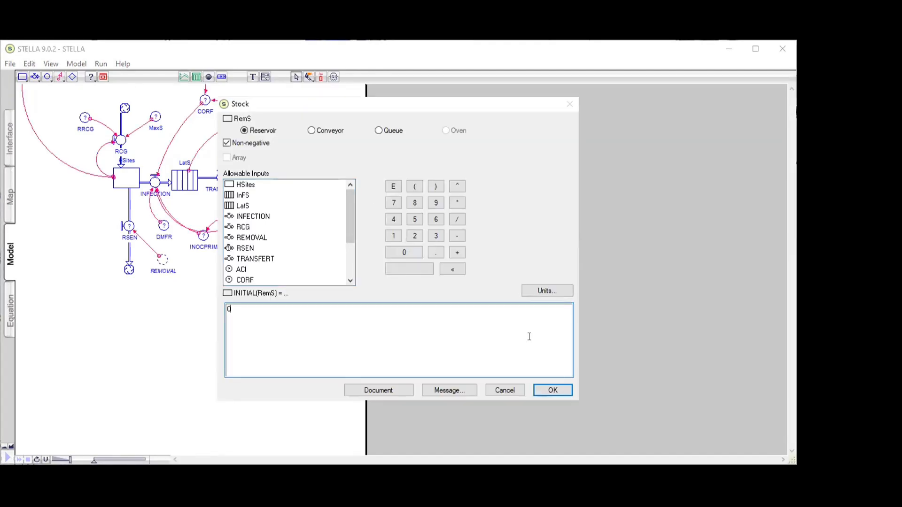
left_click(553, 391)
- Define the RSEN flow as equal to REMOVAL
double_click(128, 227)
left_click(251, 181)
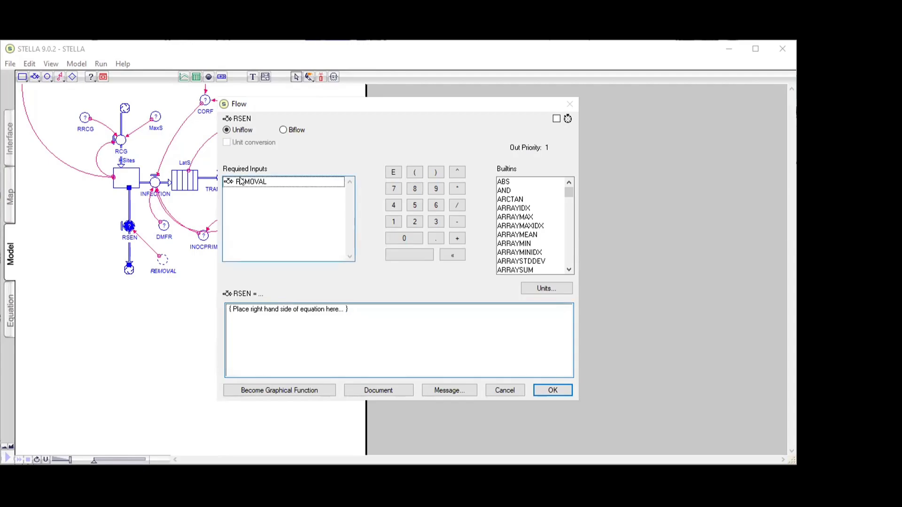
left_click(552, 390)
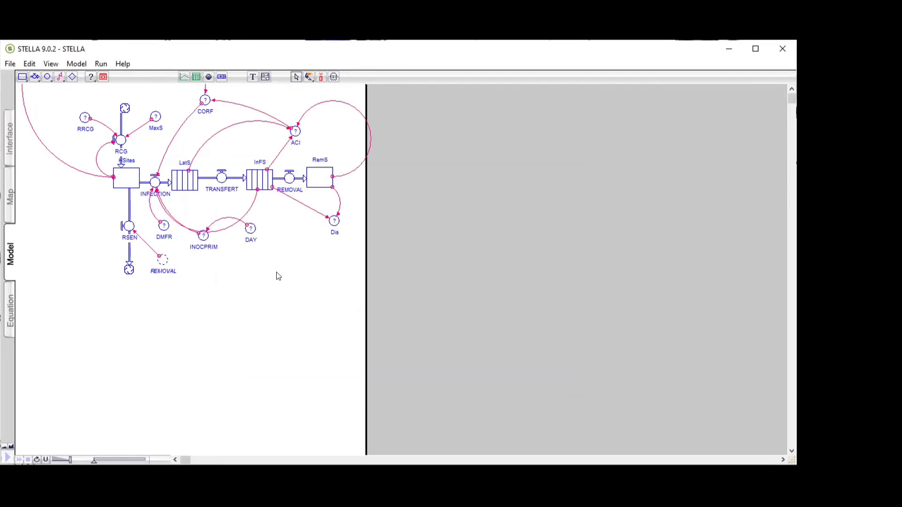
- Define the ACI converter as LatS+InFS+RemS
double_click(295, 131)
left_click(247, 189)
left_click(241, 178)
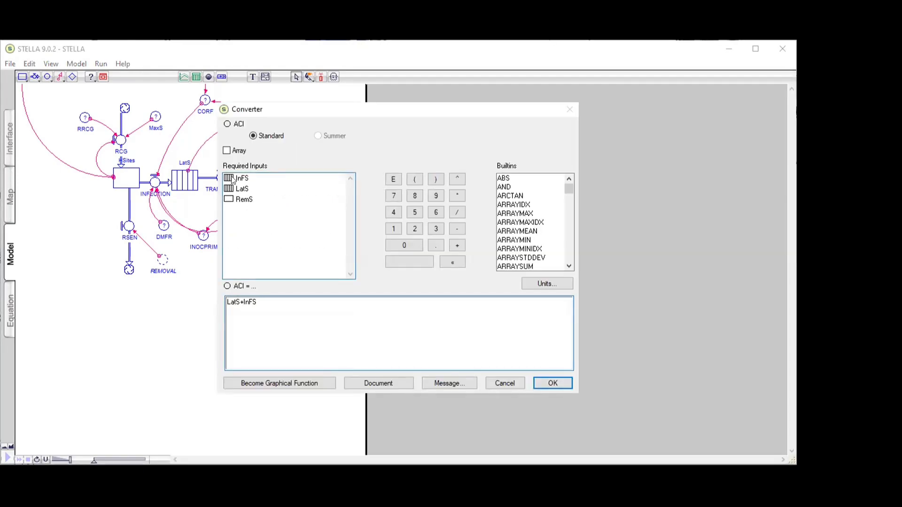
type("+")
left_click(244, 199)
left_click(552, 383)
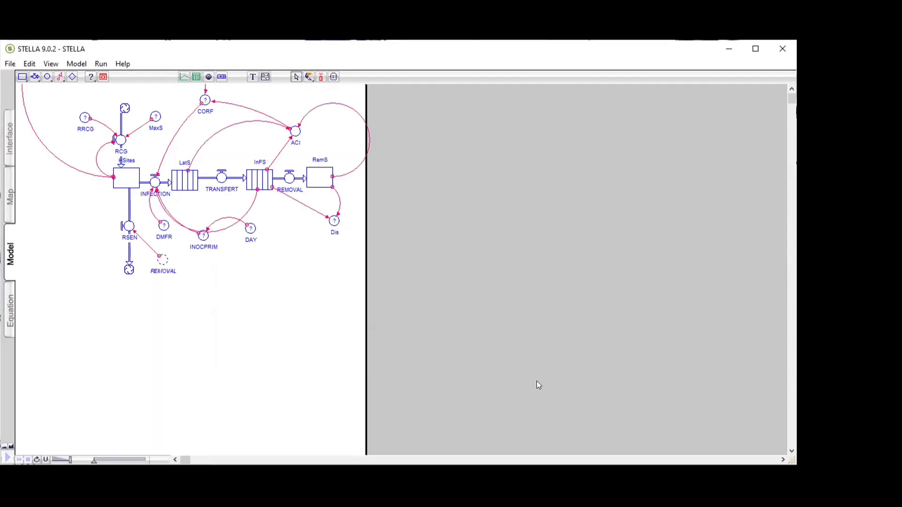
- Define the CORF converter as 1-(ACI/(ACI+HSites))
double_click(206, 101)
type("1-(")
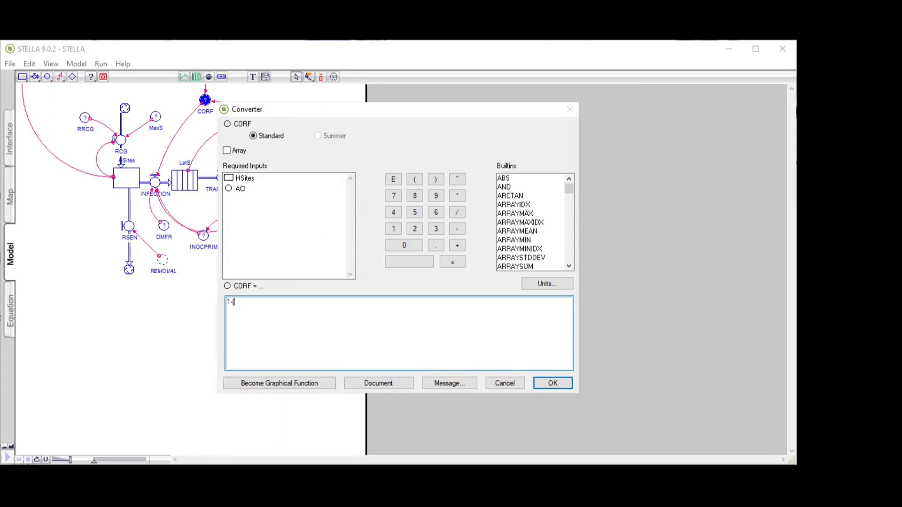
left_click(240, 188)
type("/(")
left_click(241, 188)
type("+")
left_click(242, 178)
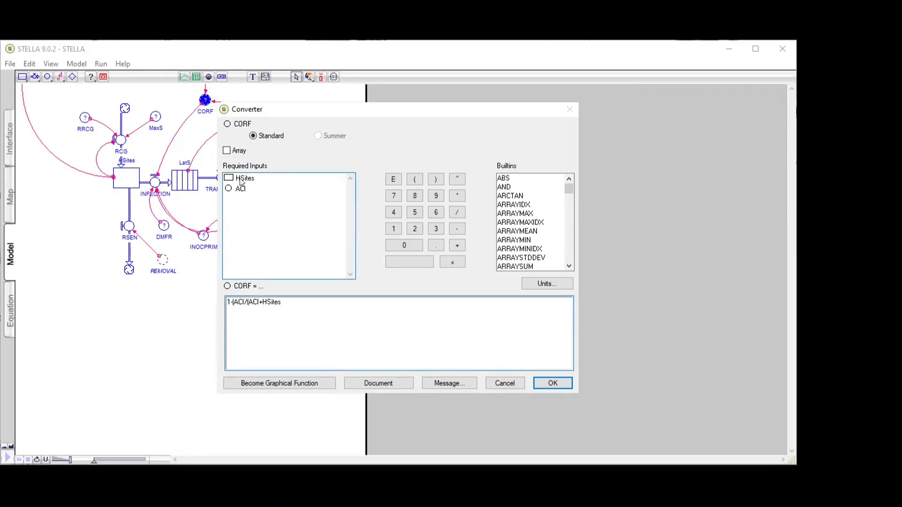
type(")")
left_click(552, 383)
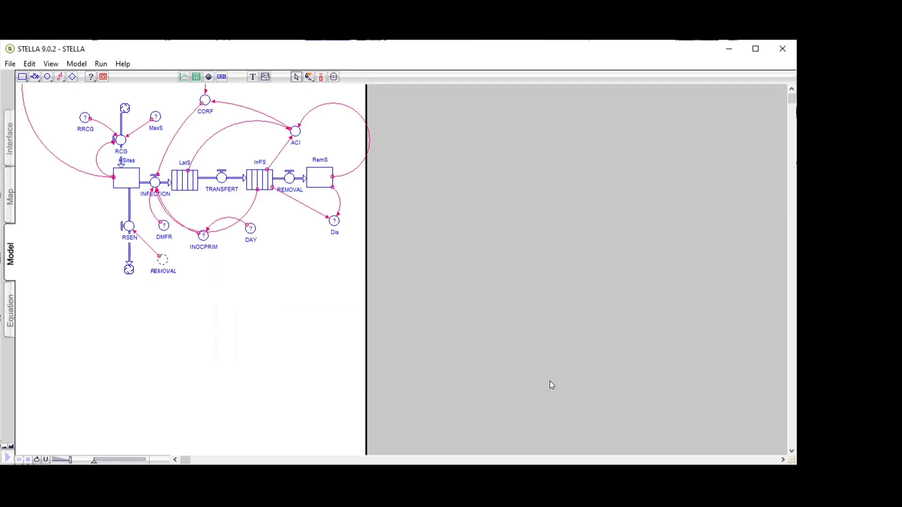
- Define the DAY converter with the TIME builtin function
double_click(250, 229)
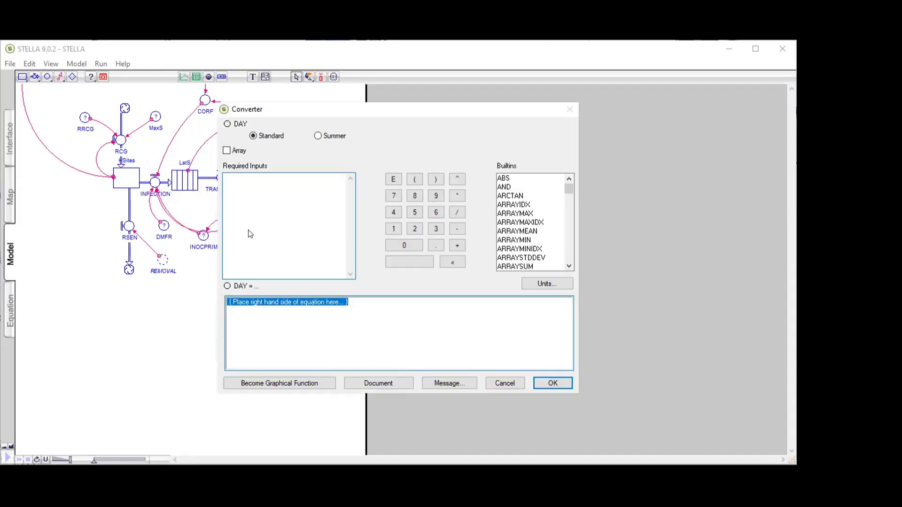
left_click_drag(569, 188, 569, 254)
double_click(505, 249)
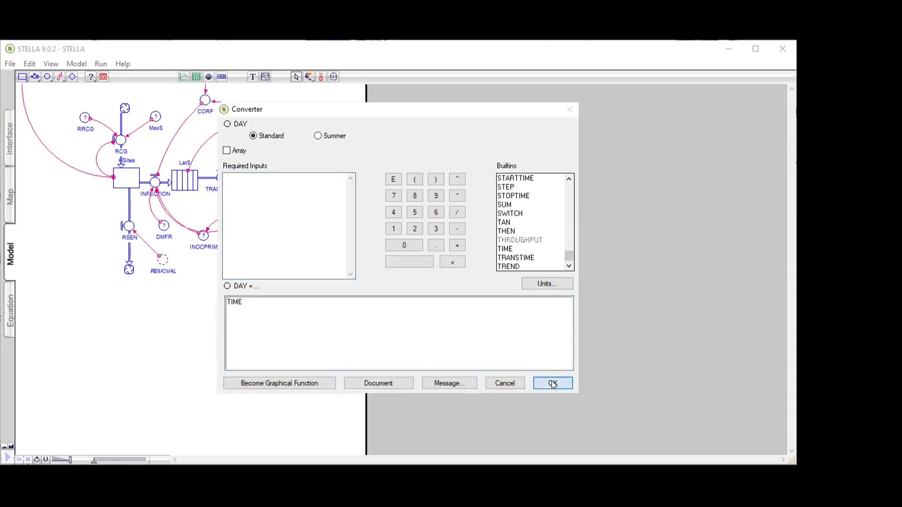
left_click(552, 383)
- Define the Dis converter as InFS+RemS
double_click(334, 221)
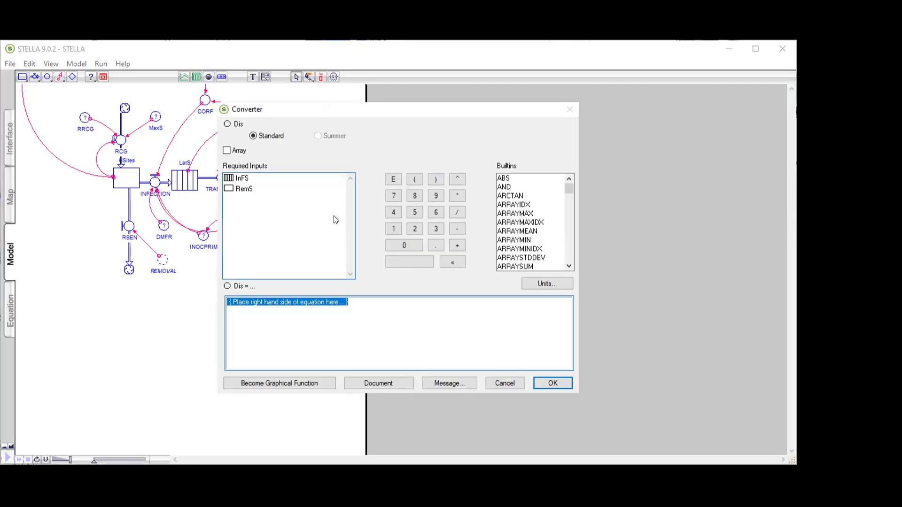
left_click(241, 178)
type("+")
left_click(242, 188)
left_click(543, 384)
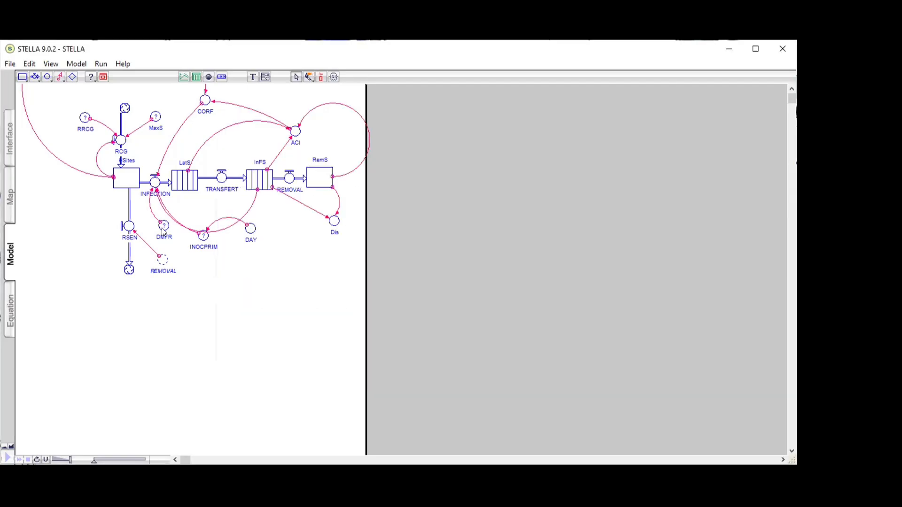
- Define the DMFR converter as 0.3
double_click(164, 225)
type("0.3")
left_click(552, 383)
- Define the INOCPRIM converter as IF(DAY=20)THEN 100 ELSE 0, using the builtin functions and the DAY input
double_click(203, 235)
scroll(540, 202, "down", 10)
left_click(539, 205)
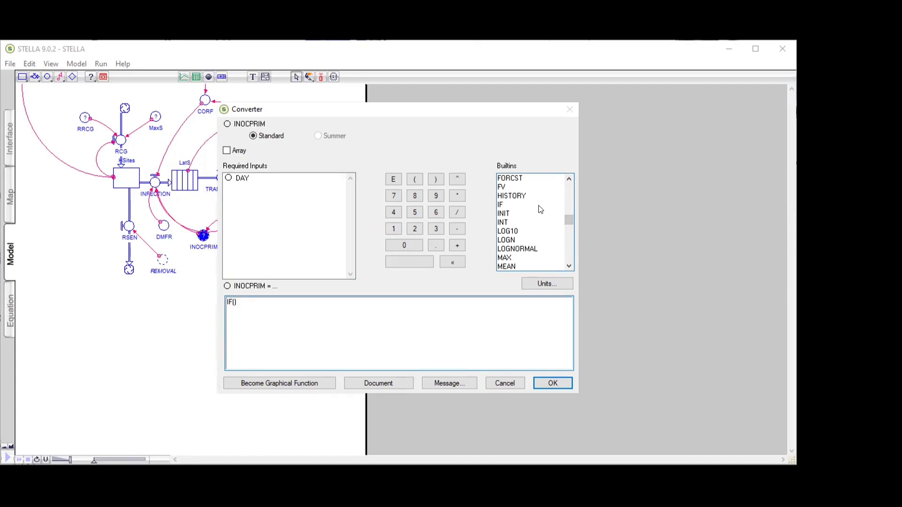
left_click(240, 181)
left_click(256, 301)
type("=20")
mouse_move(565, 221)
left_mouse_down()
mouse_move(568, 262)
mouse_move(559, 200)
mouse_move(565, 213)
left_mouse_up()
double_click(506, 231)
key("BackSpace")
type("100")
double_click(520, 187)
key("BackSpace")
key("Delete")
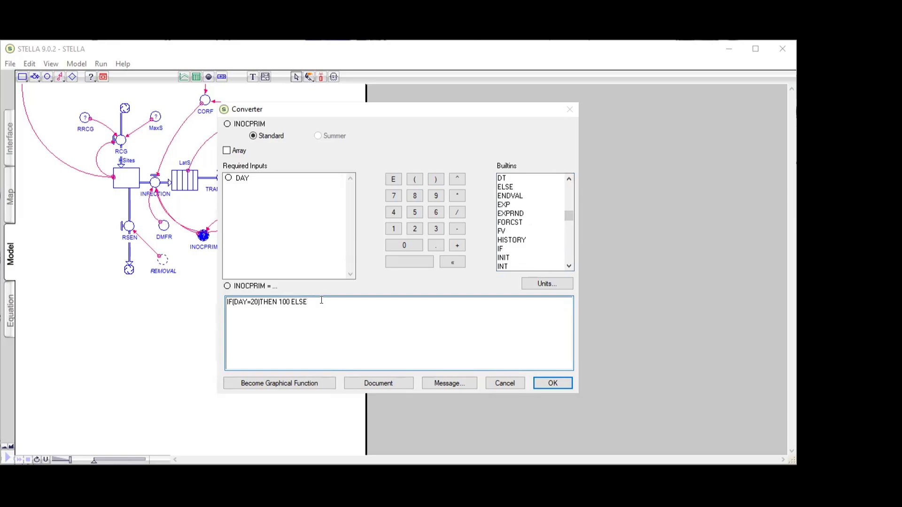
type("0")
left_click(552, 383)
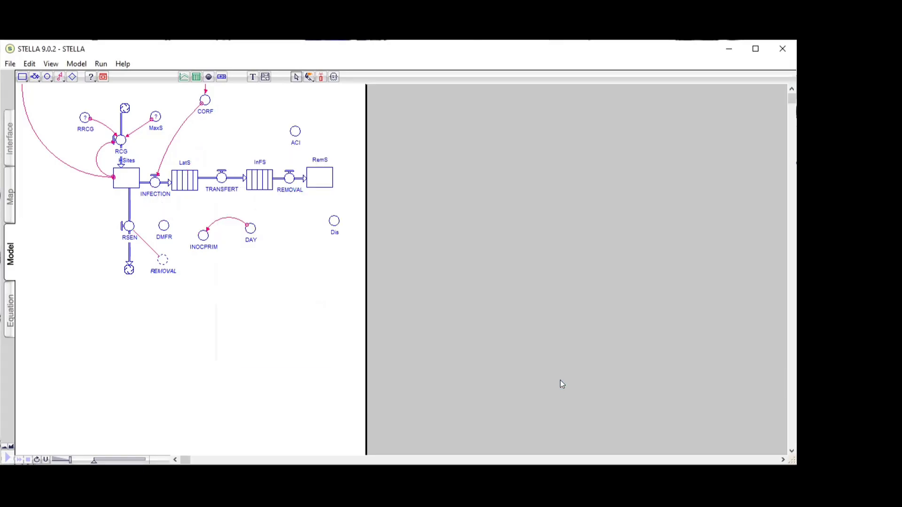
- Define the MaxS converter as 100000 and the RRCG converter as 0.5
left_click(155, 116)
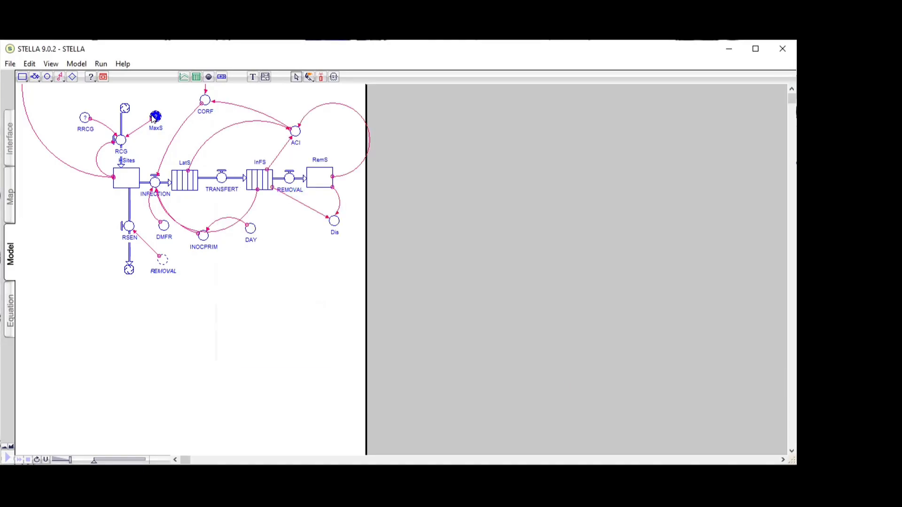
double_click(155, 118)
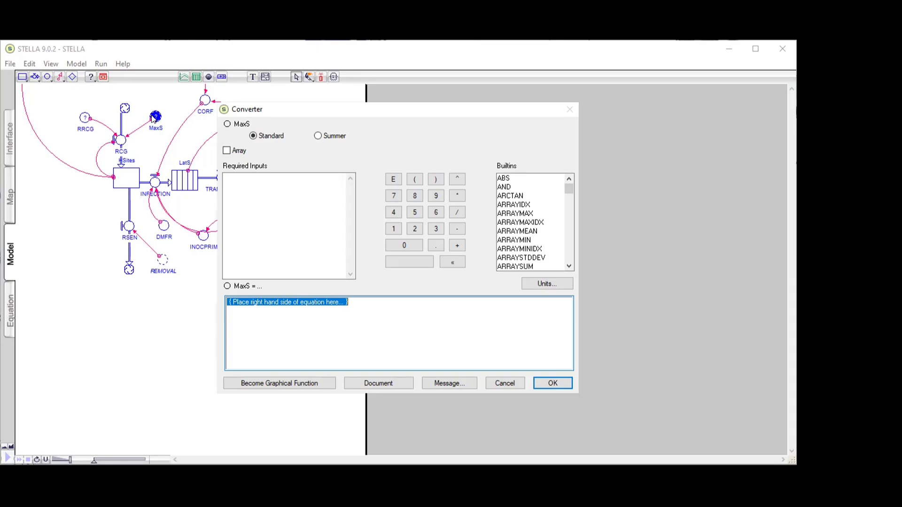
type("100000")
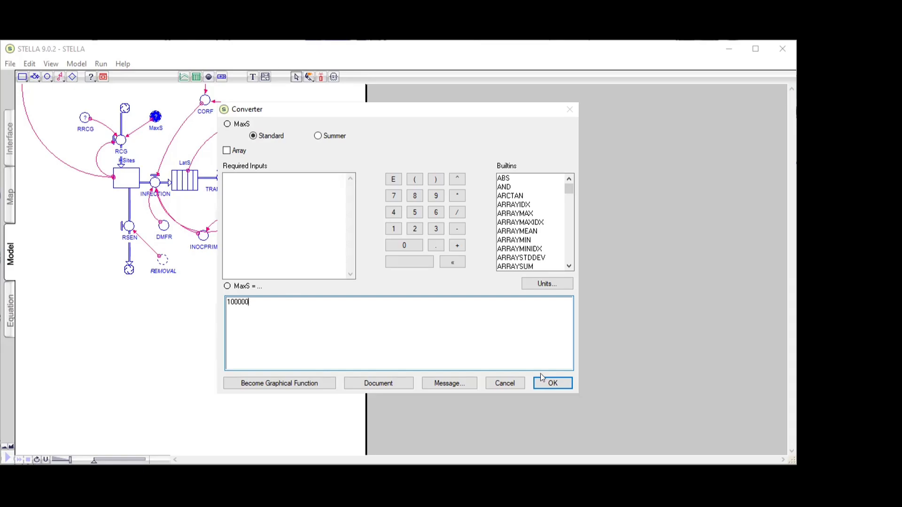
left_click(552, 383)
double_click(86, 119)
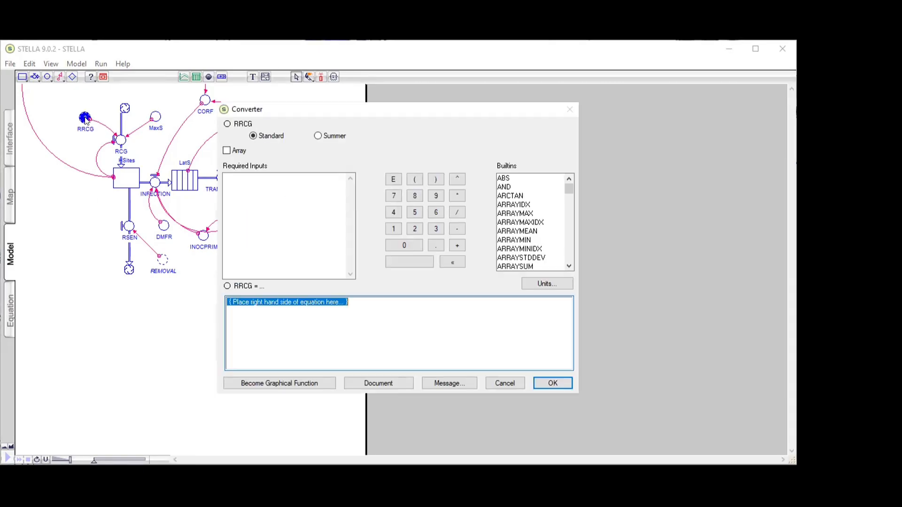
type("0.5")
left_click(540, 383)
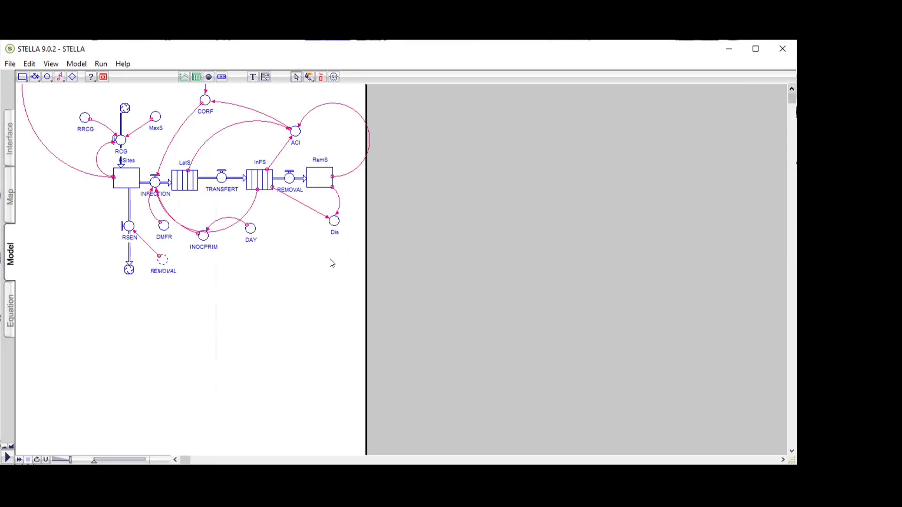
- Place a graph pad in the empty interface layer
left_click(10, 301)
left_click(9, 144)
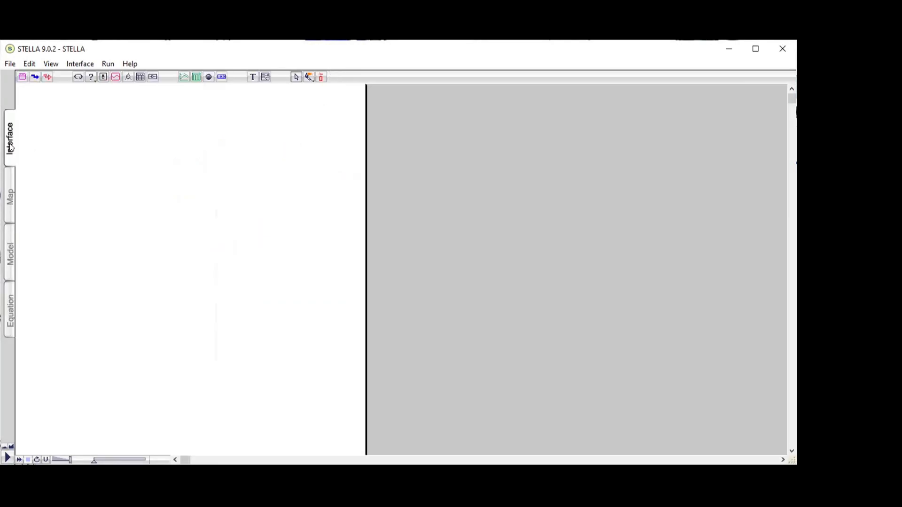
left_click(115, 77)
left_click(97, 163)
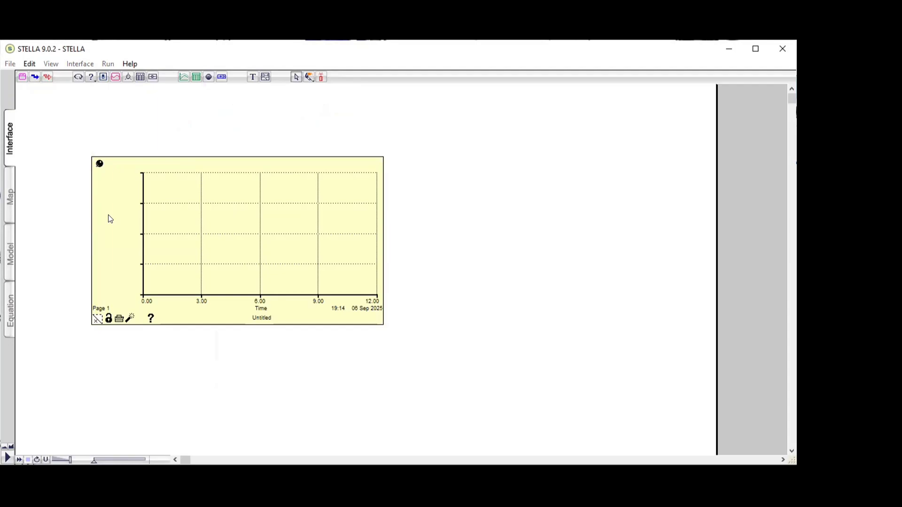
- Define the graph to plot HSites, LatS, InFS and RemS, in that order
double_click(108, 215)
double_click(270, 157)
double_click(270, 178)
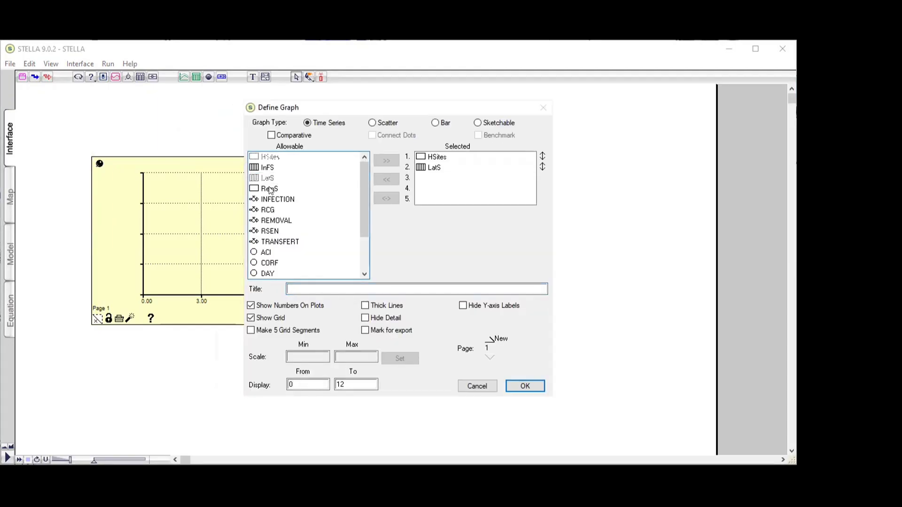
double_click(267, 167)
double_click(274, 188)
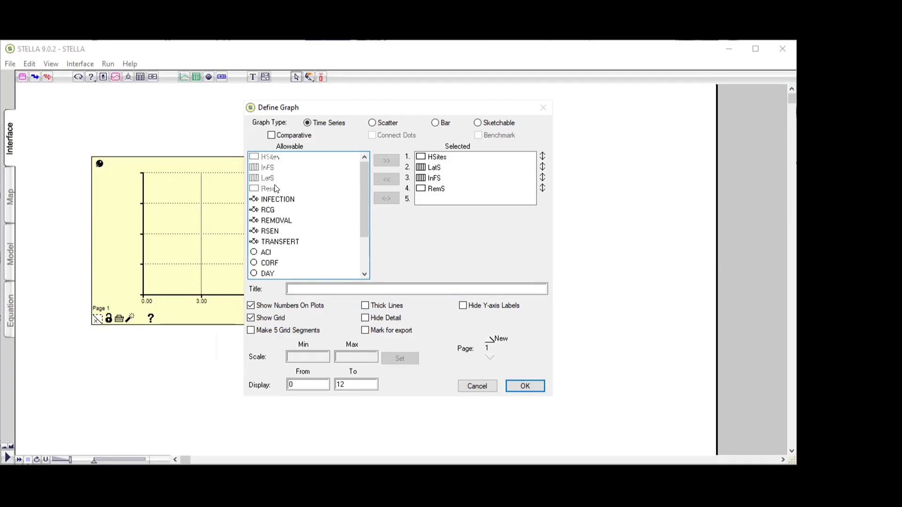
- Try moving HSites to the end of the graph's selected variables and unlocking its scale for editing
double_click(451, 156)
double_click(311, 158)
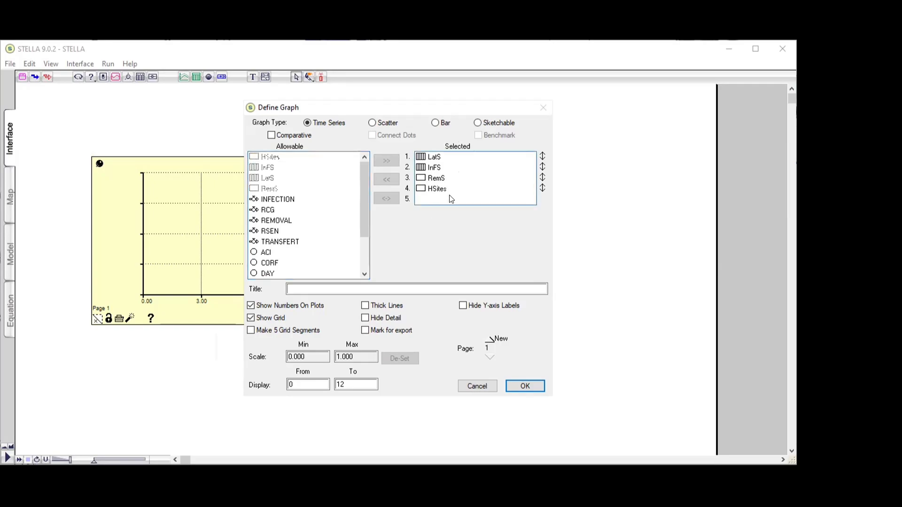
left_click_drag(450, 158, 462, 195)
left_click(463, 189)
left_click(542, 188)
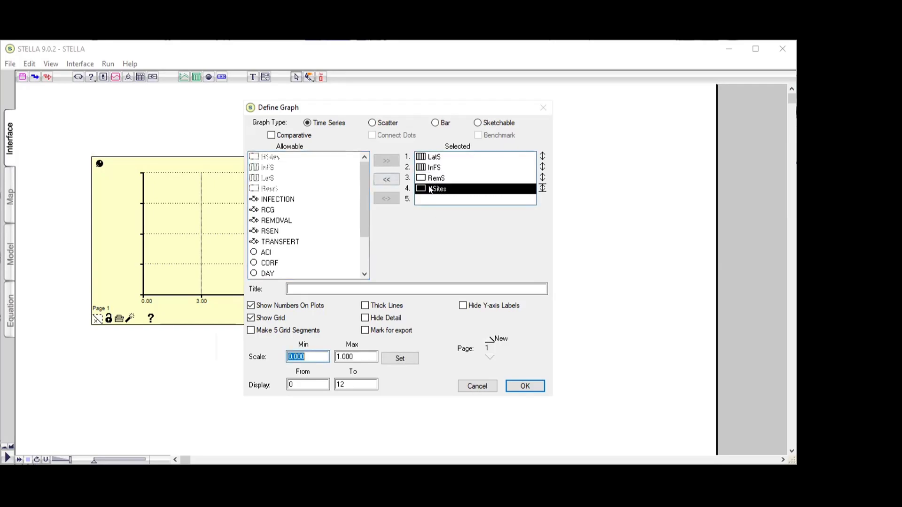
left_click(523, 386)
left_click(403, 176)
- Clear the graph's selected variables and add them back in the order HSites, LatS, InFS, RemS
left_click(465, 156)
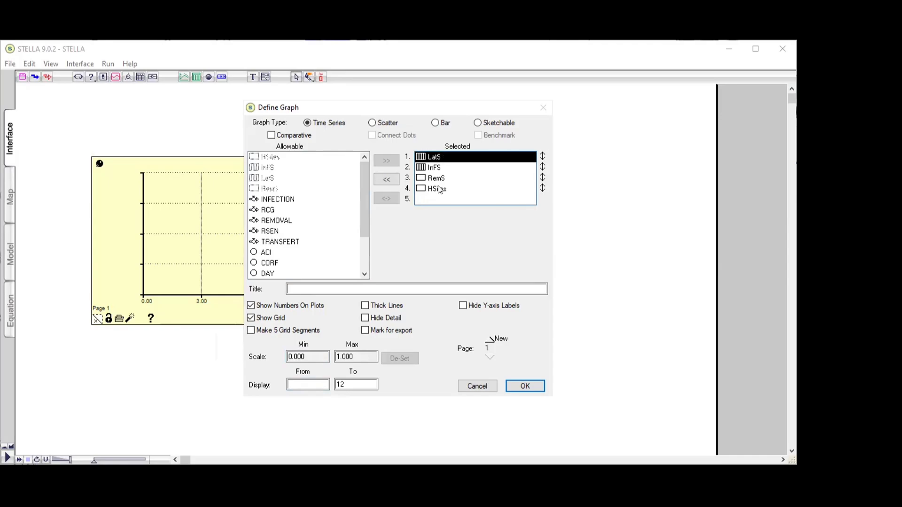
double_click(463, 190)
double_click(451, 178)
double_click(440, 167)
double_click(270, 156)
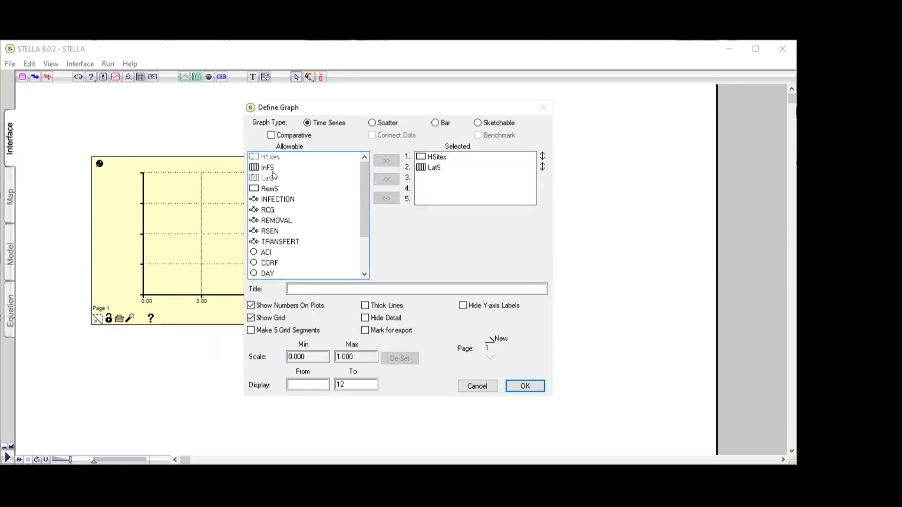
double_click(269, 188)
double_click(465, 178)
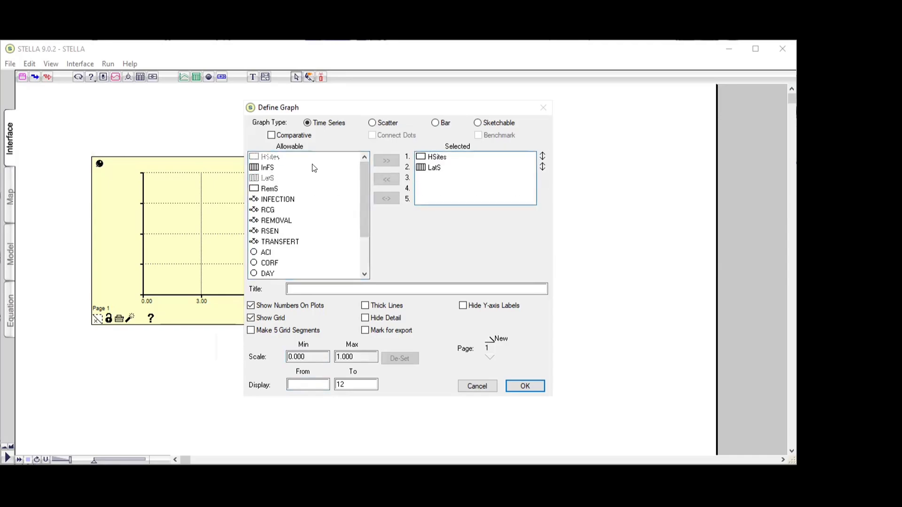
double_click(267, 167)
double_click(269, 189)
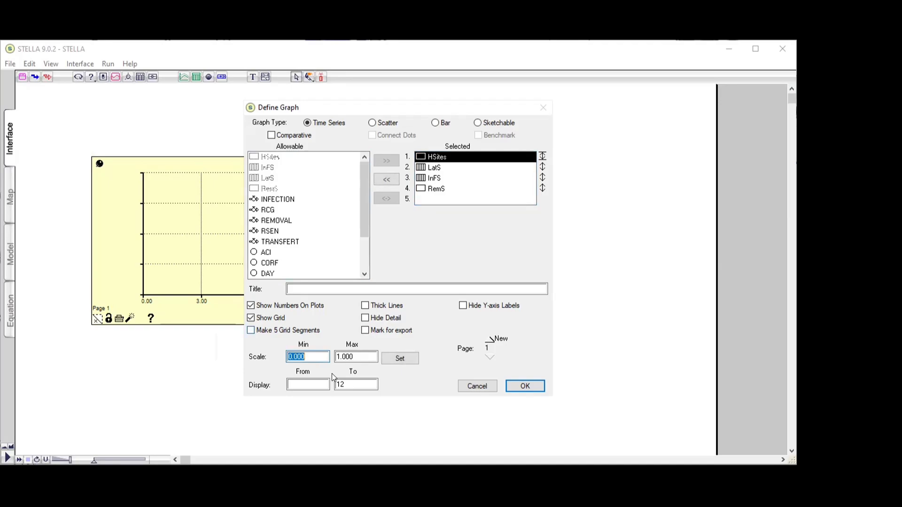
- Set the HSites scale on the graph from 0 to 100000, with the display range starting at 0
type("0")
key("Tab")
type("10")
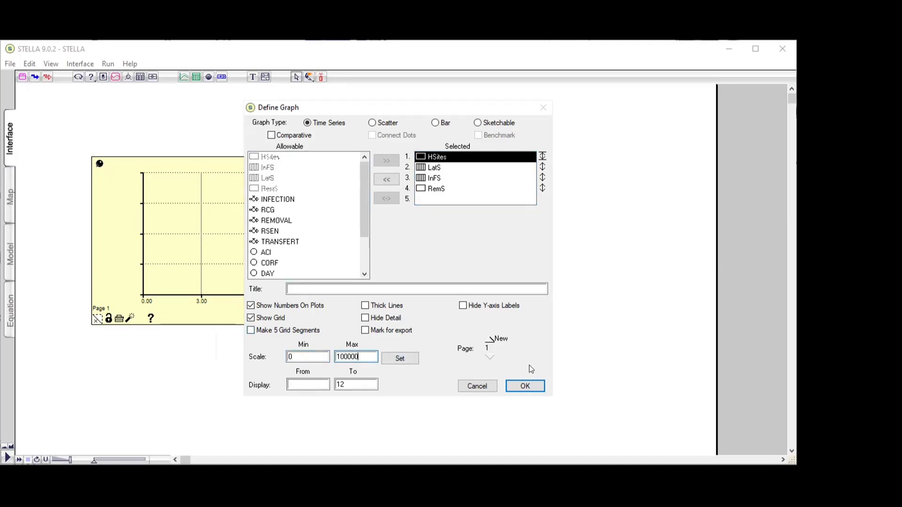
left_click(527, 383)
left_click(443, 174)
left_click(457, 174)
key("Return")
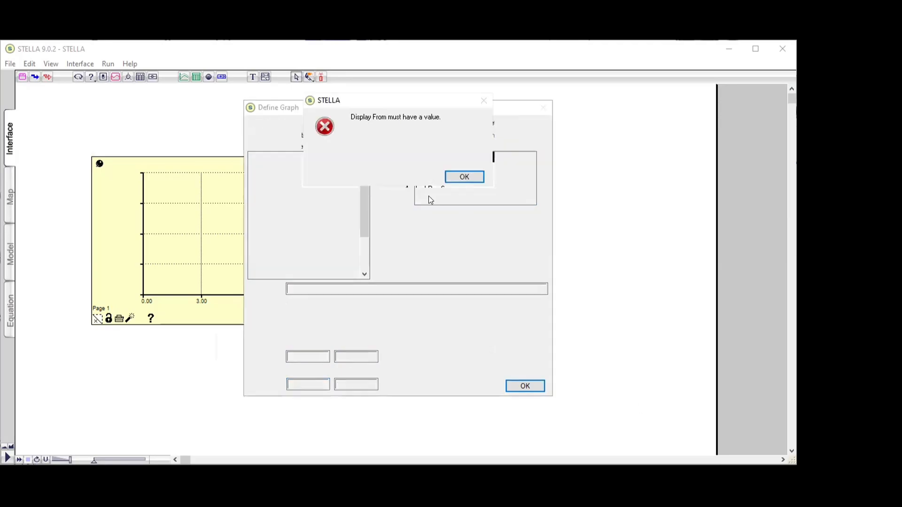
left_click(455, 174)
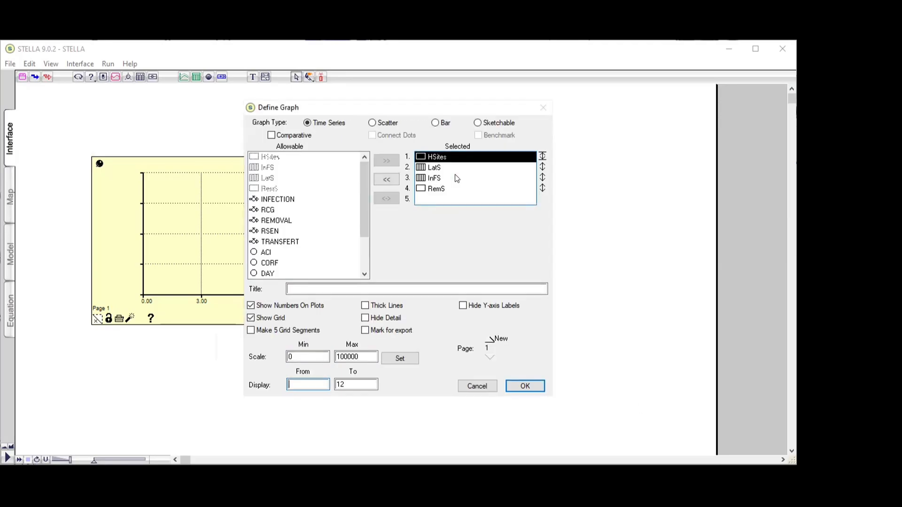
left_click(407, 358)
left_click(529, 387)
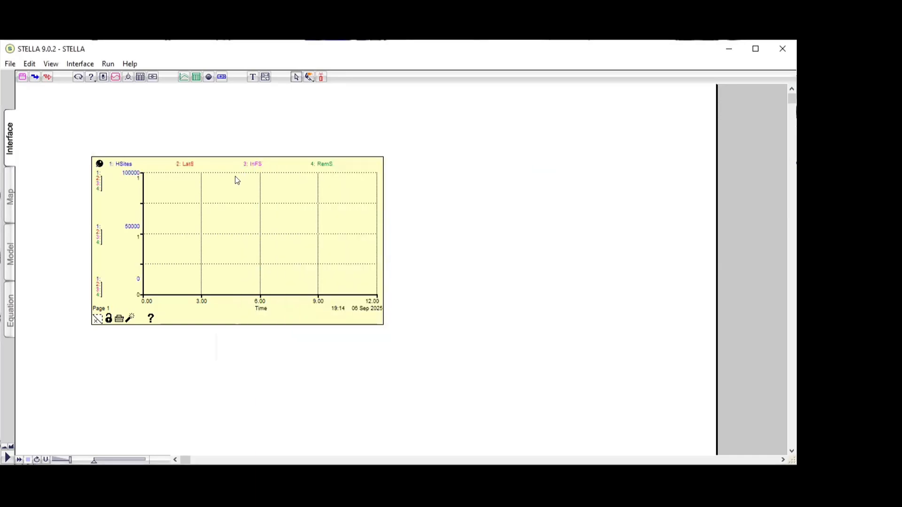
- Set the LatS scale on the graph from 0 to 100000
double_click(235, 176)
left_click(542, 167)
type("0")
left_click(349, 356)
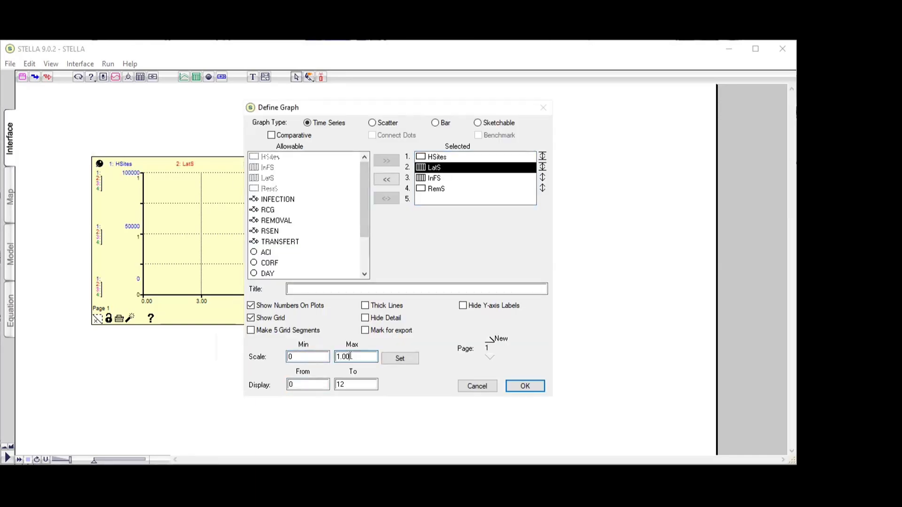
left_click(400, 357)
left_click(525, 386)
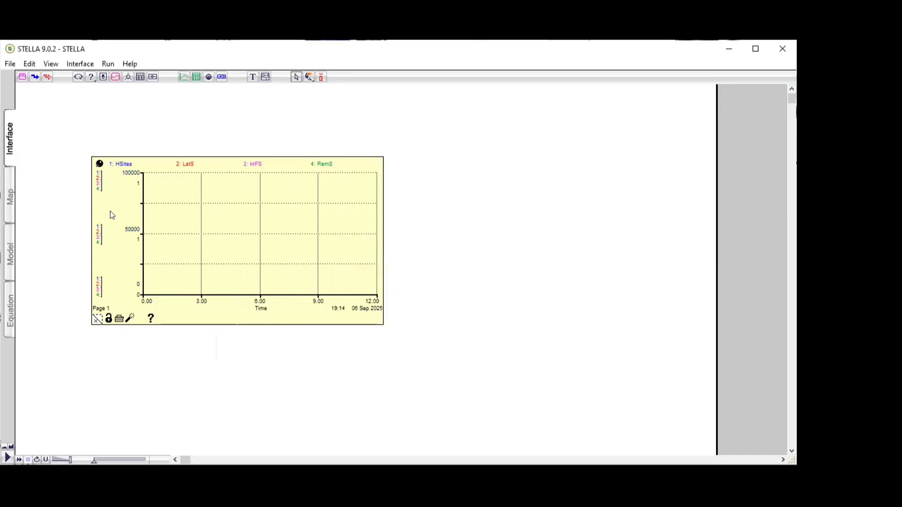
- Set the InFS scale on the graph from 0 to 100000
double_click(110, 210)
left_click(542, 177)
type("0")
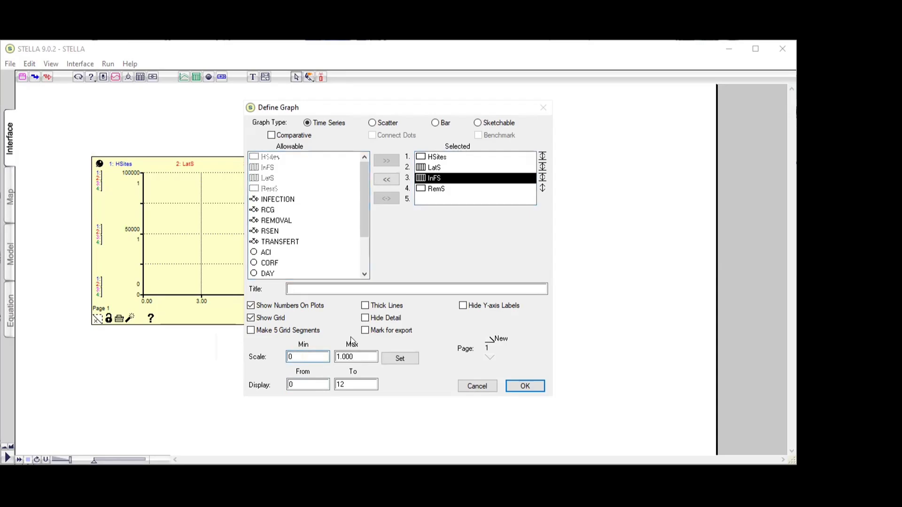
double_click(347, 357)
key("BackSpace")
type("10000")
left_click(400, 358)
left_click(525, 386)
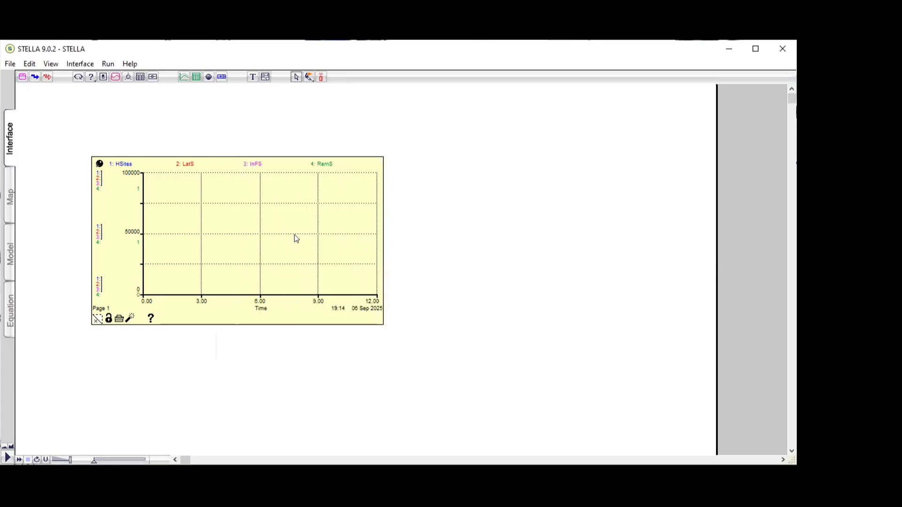
- Set the RemS scale on the graph from 0 to 100000
double_click(338, 202)
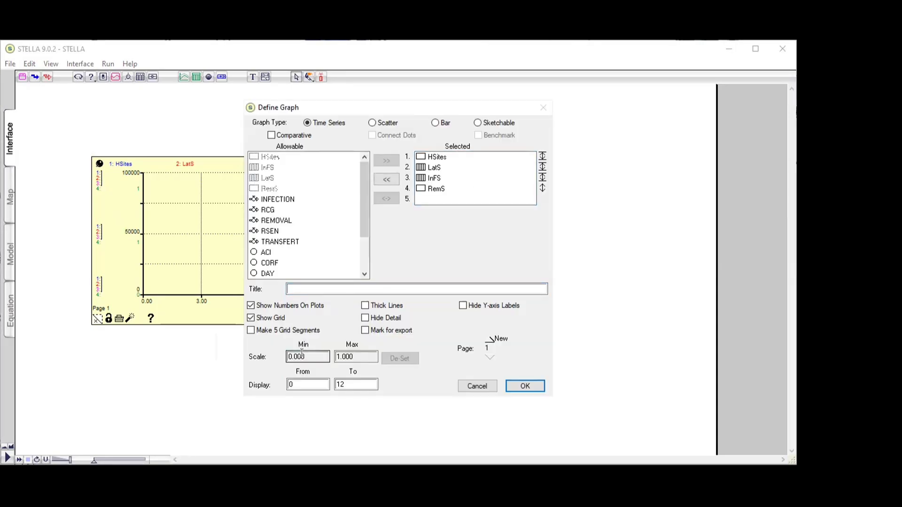
left_click(532, 188)
left_click(542, 188)
type("0")
key("Tab")
type("1000")
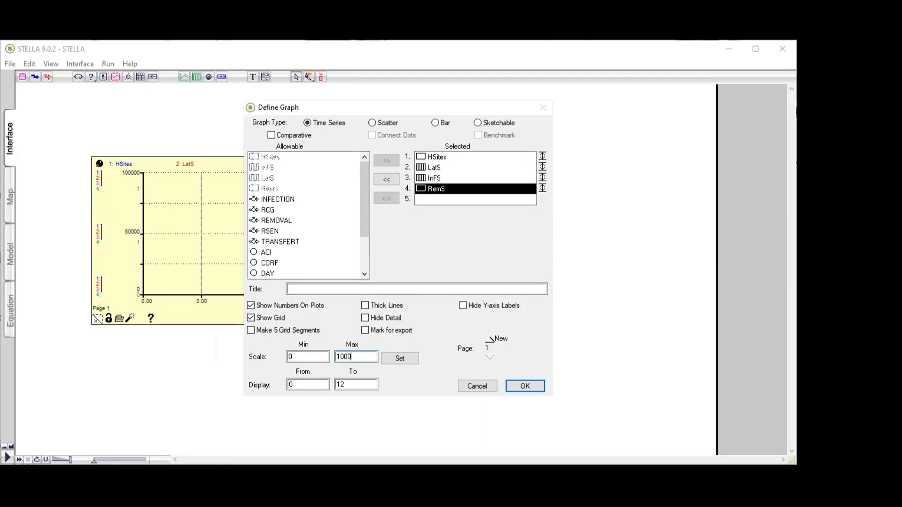
type("00")
key("Return")
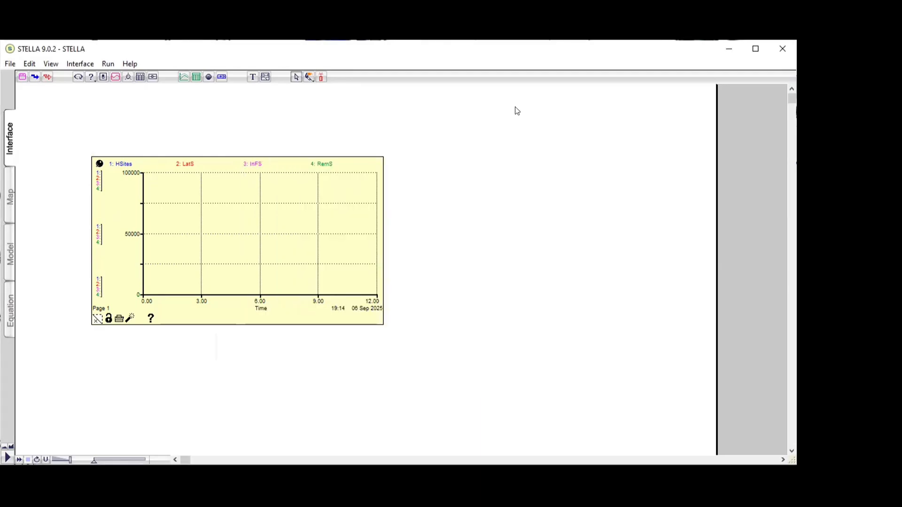
- Set the simulation to end at 100 with days as the time unit, and run the model
left_click(108, 64)
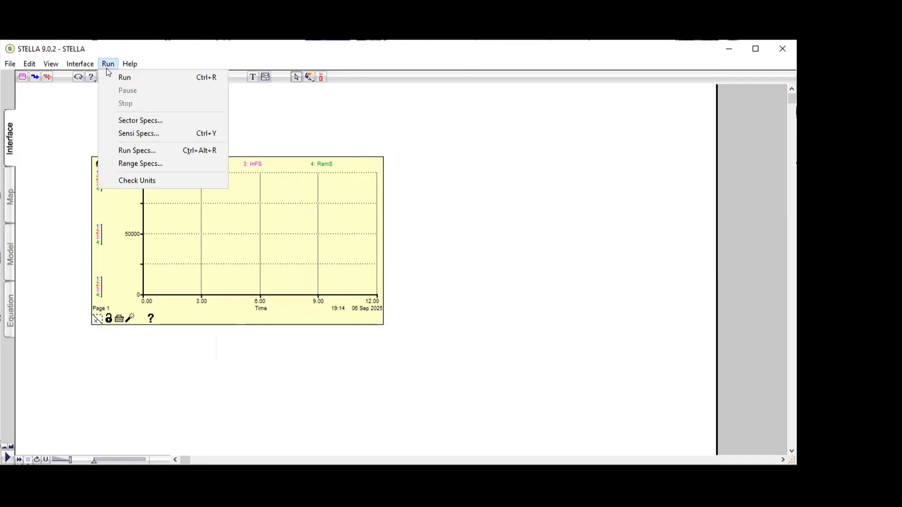
left_click(207, 150)
left_click(324, 188)
key("BackSpace")
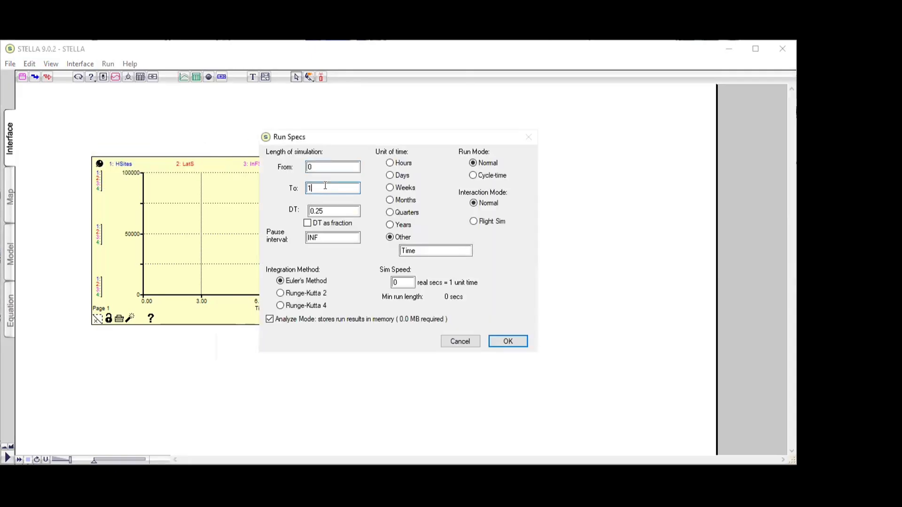
type("00")
left_click(391, 175)
left_click(501, 339)
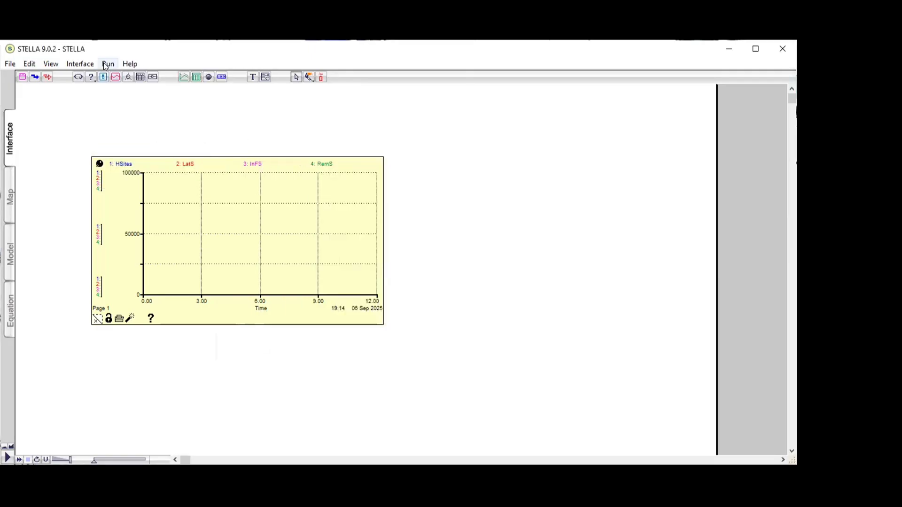
left_click(108, 64)
left_click(118, 74)
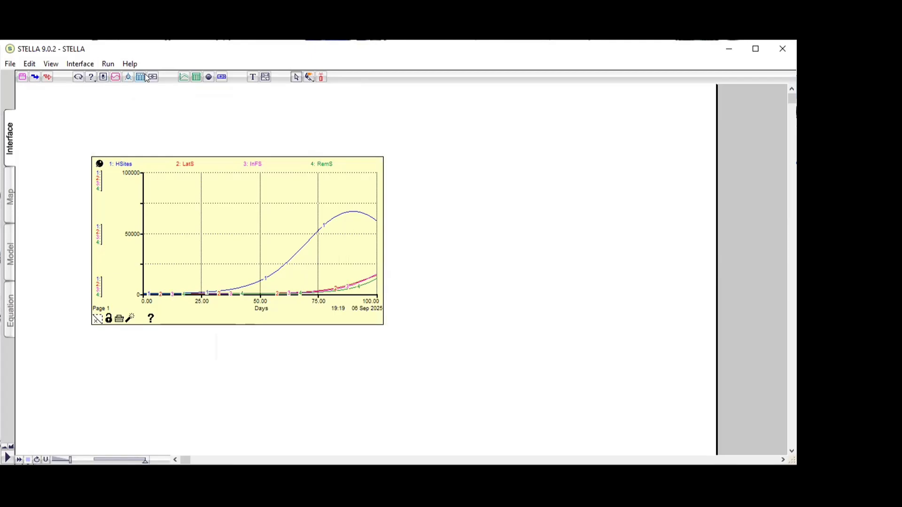
- Place a second graph pad beside the existing graph and pin it to the interface layer
left_click(184, 76)
left_click(434, 168)
double_click(435, 168)
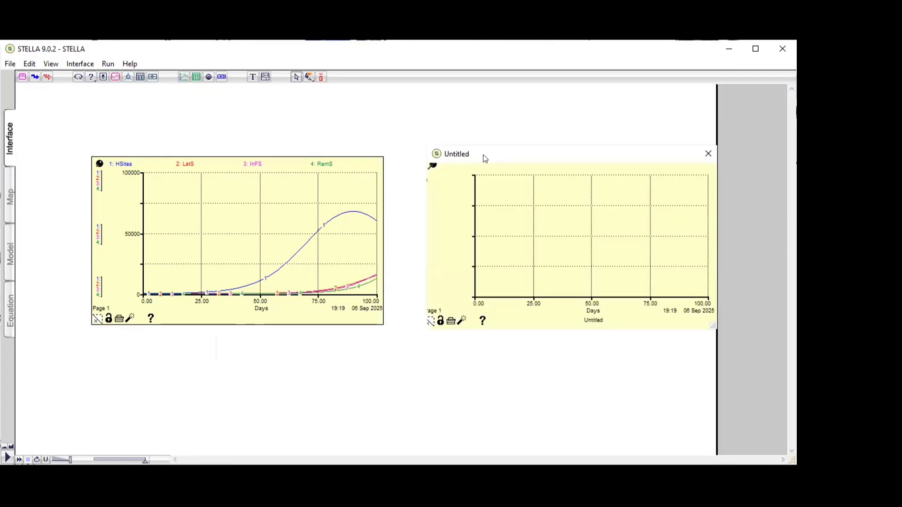
left_click(417, 166)
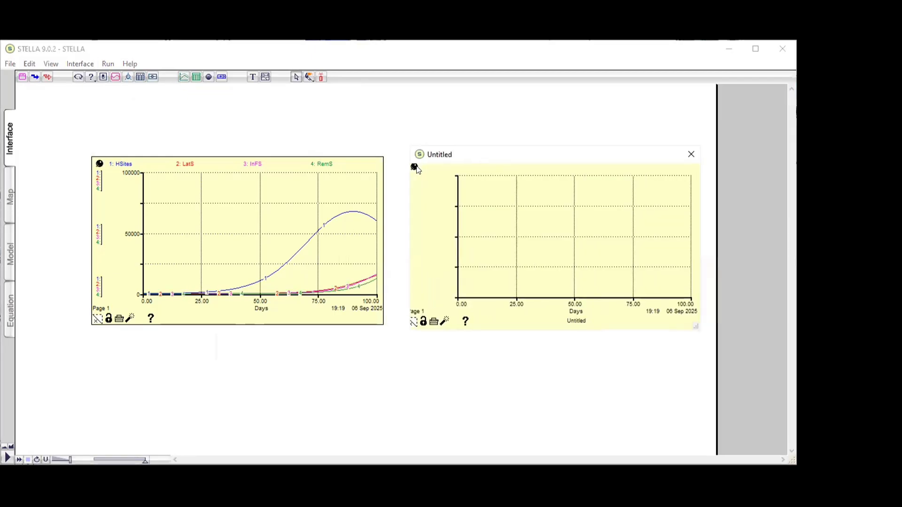
- Define the second graph to plot the Dis converter
double_click(436, 204)
scroll(306, 254, "down", 1)
double_click(308, 263)
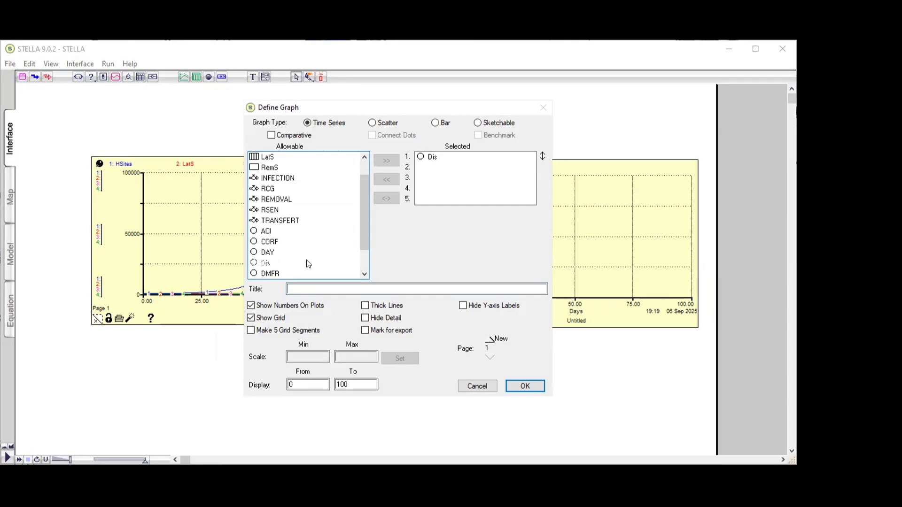
left_click(525, 385)
- Remove and re-add Dis on the second graph, and set its scale from 0 to 100000
double_click(436, 207)
double_click(477, 157)
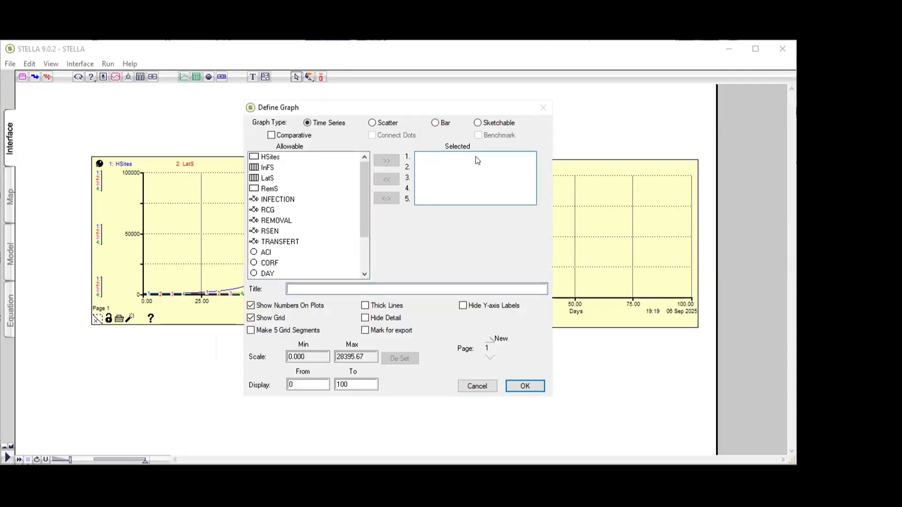
scroll(305, 249, "down", 1)
double_click(300, 252)
left_click(520, 156)
type("0")
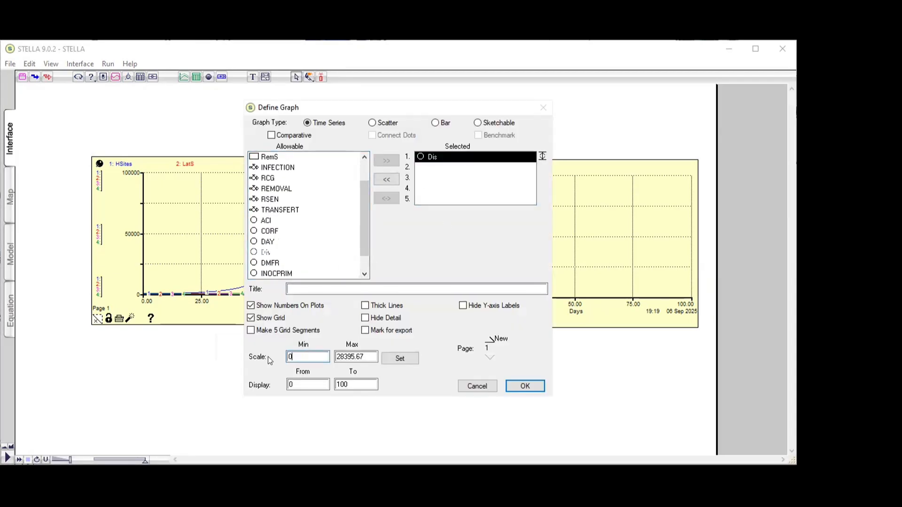
key("Tab")
type("10")
left_click(525, 385)
left_click(428, 173)
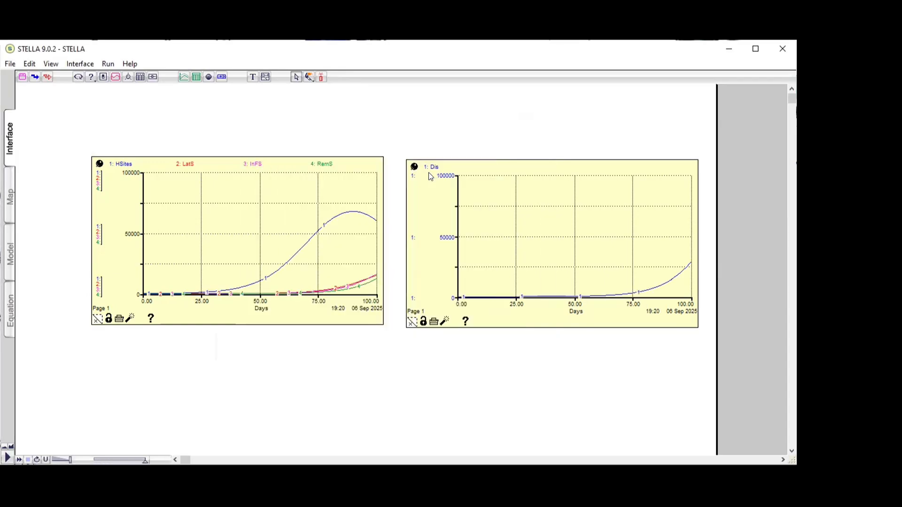